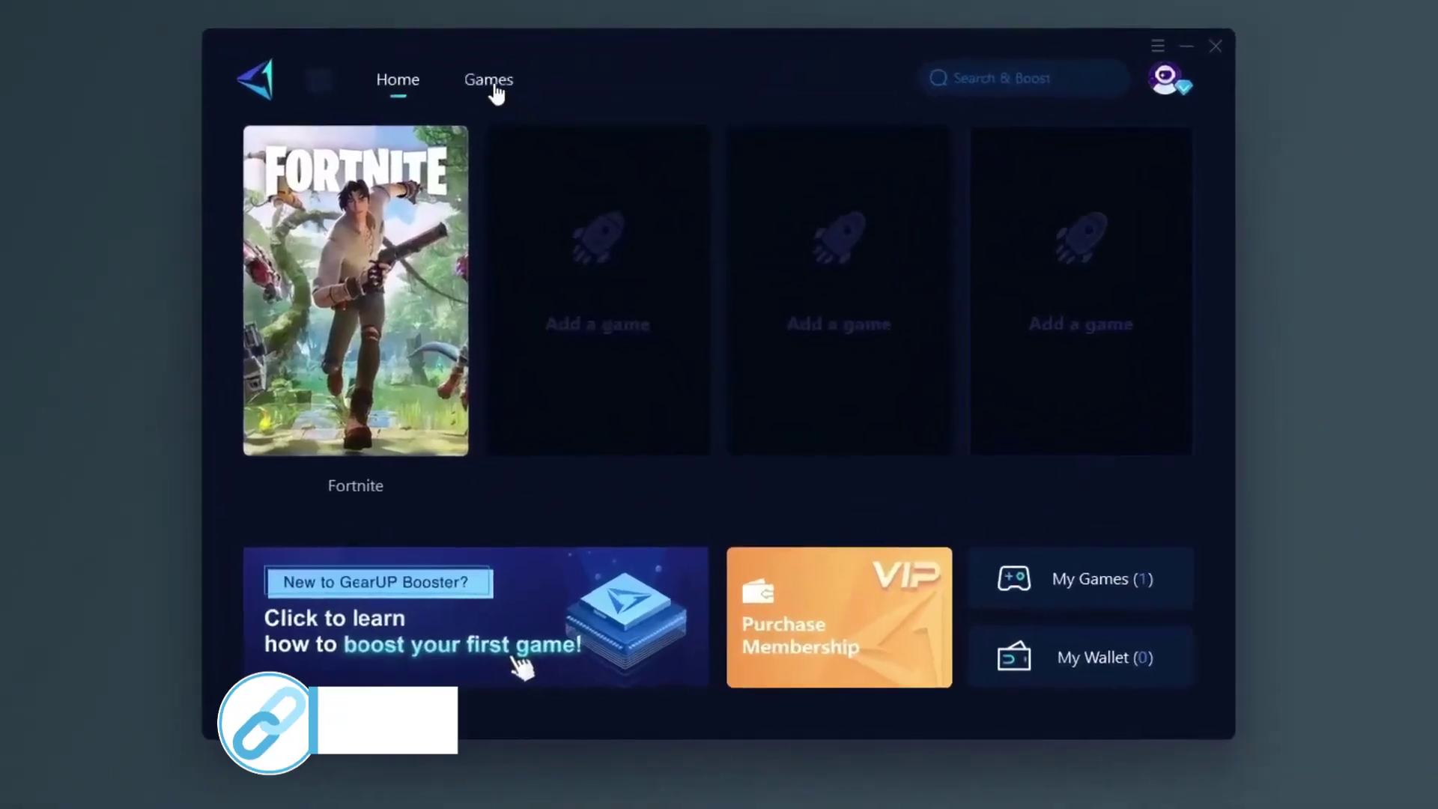
# Boost Fortnite on Middle East servers in GearUP Booster, then open GearUP's site from the video description
pyautogui.click(346, 493)
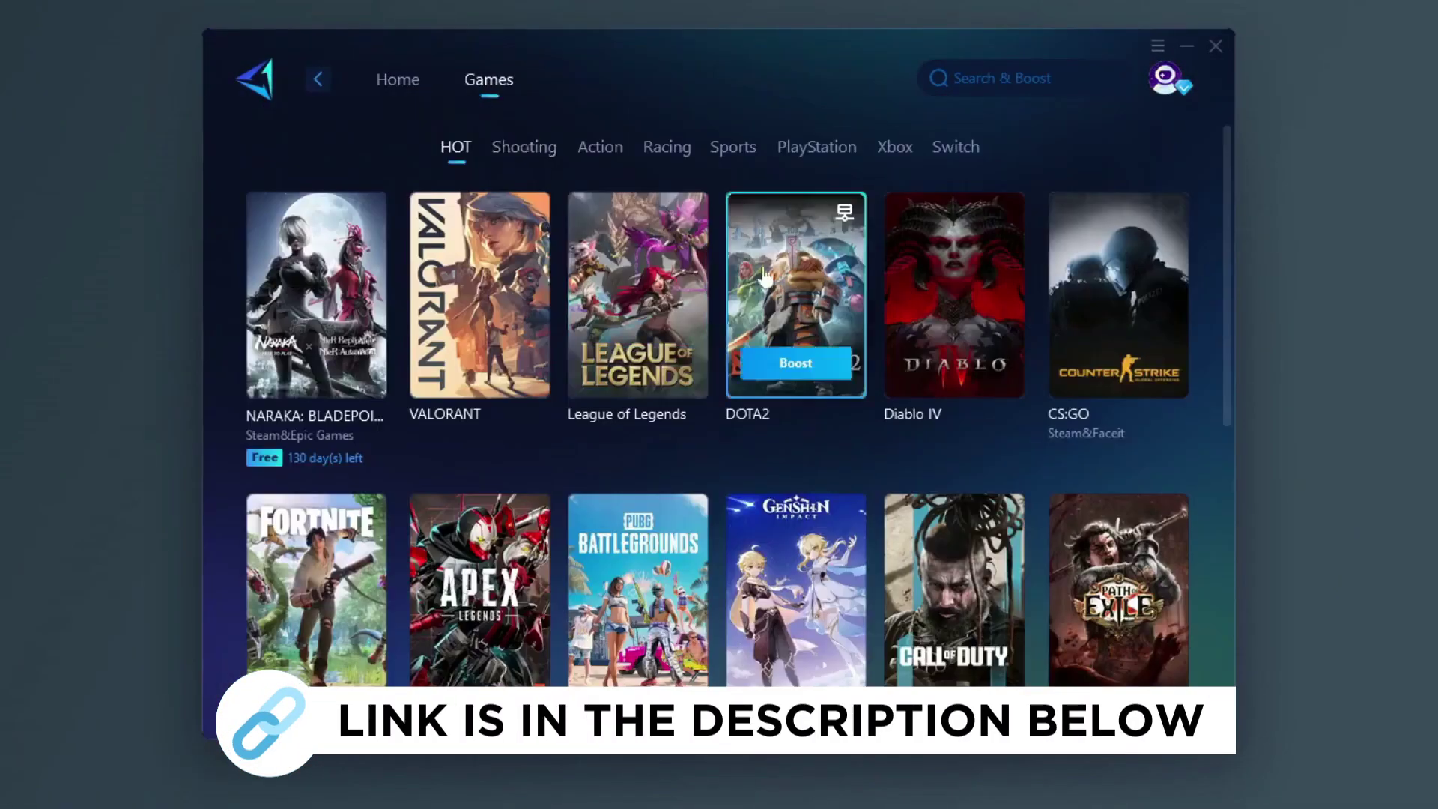
pyautogui.scroll(-2, 651, 296)
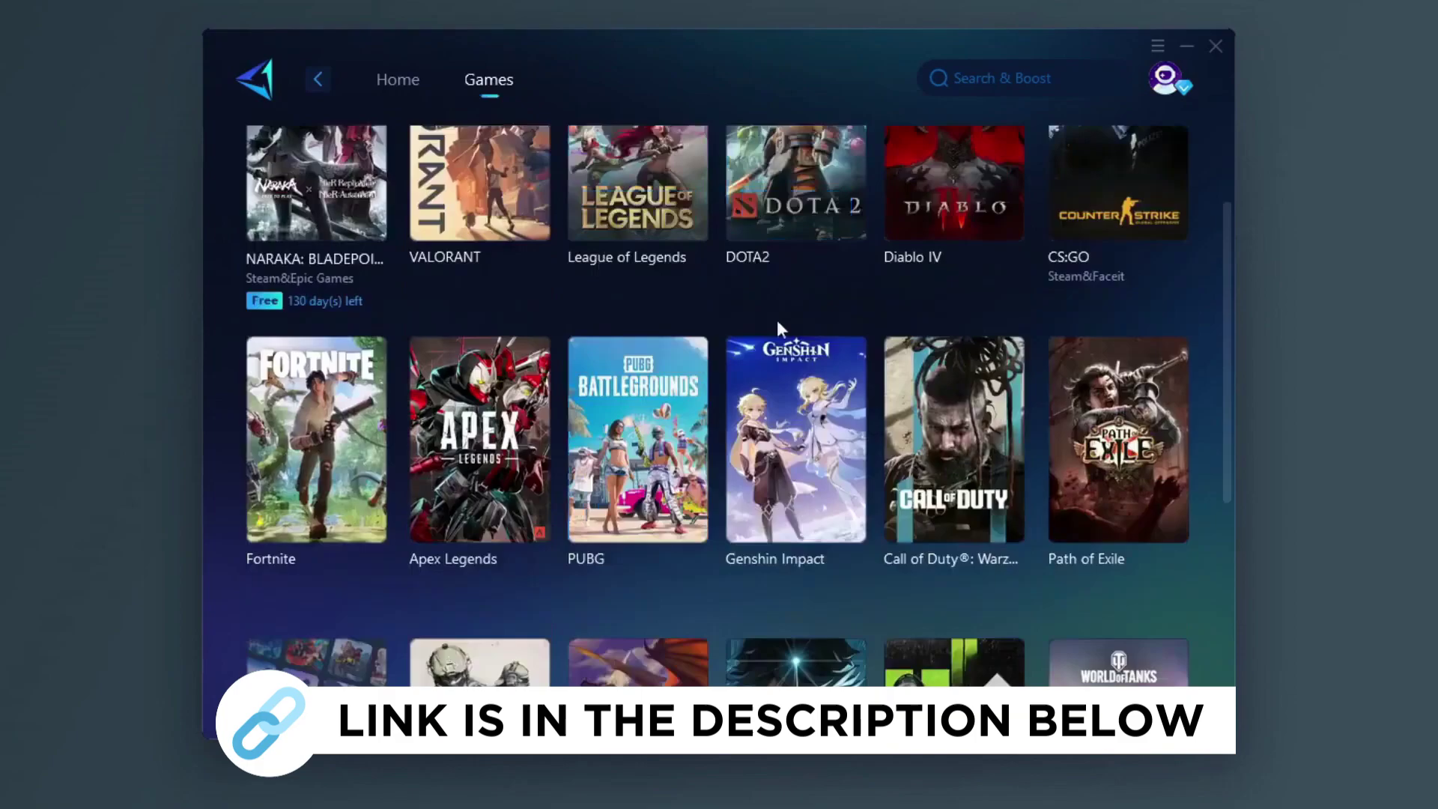
pyautogui.scroll(-4, 749, 329)
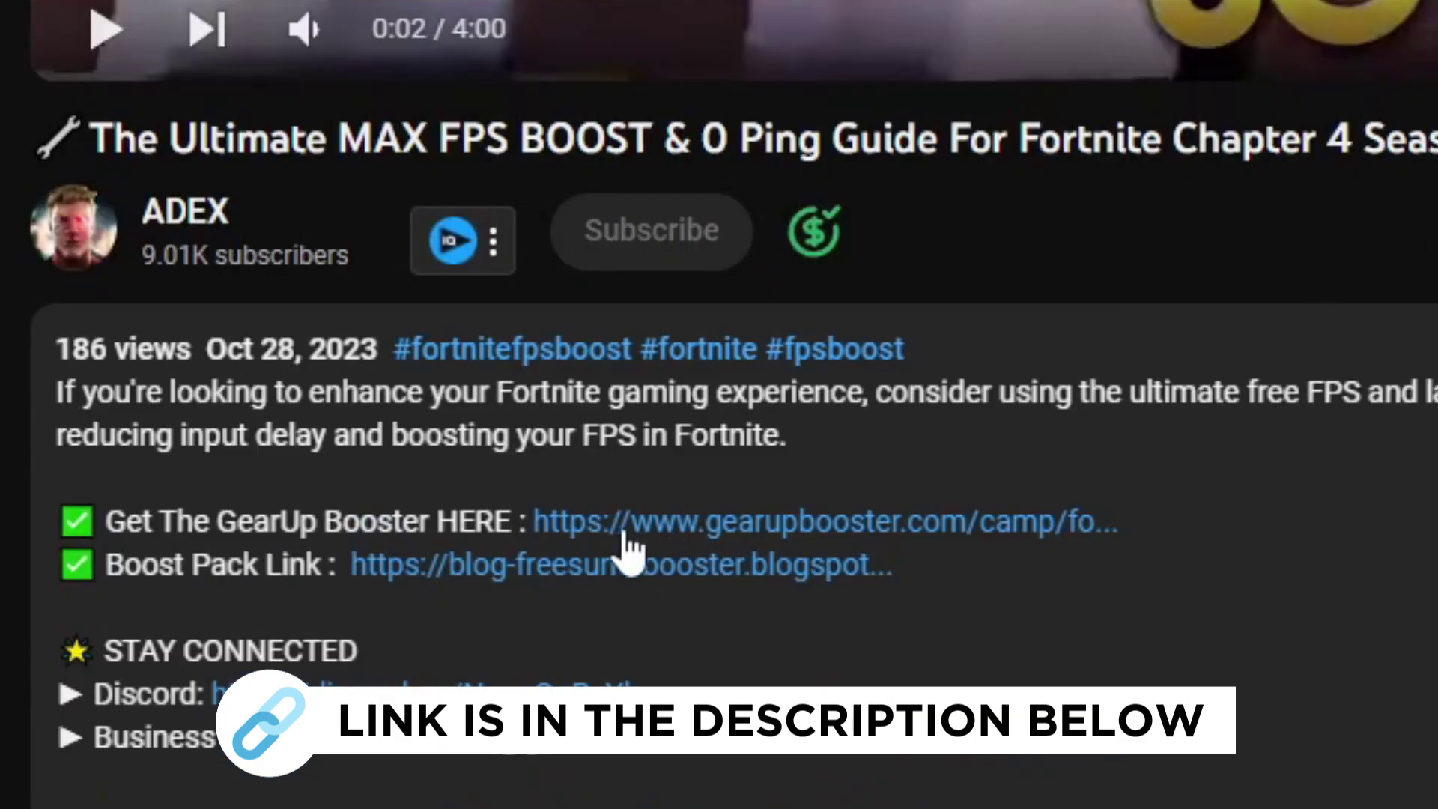
pyautogui.click(771, 529)
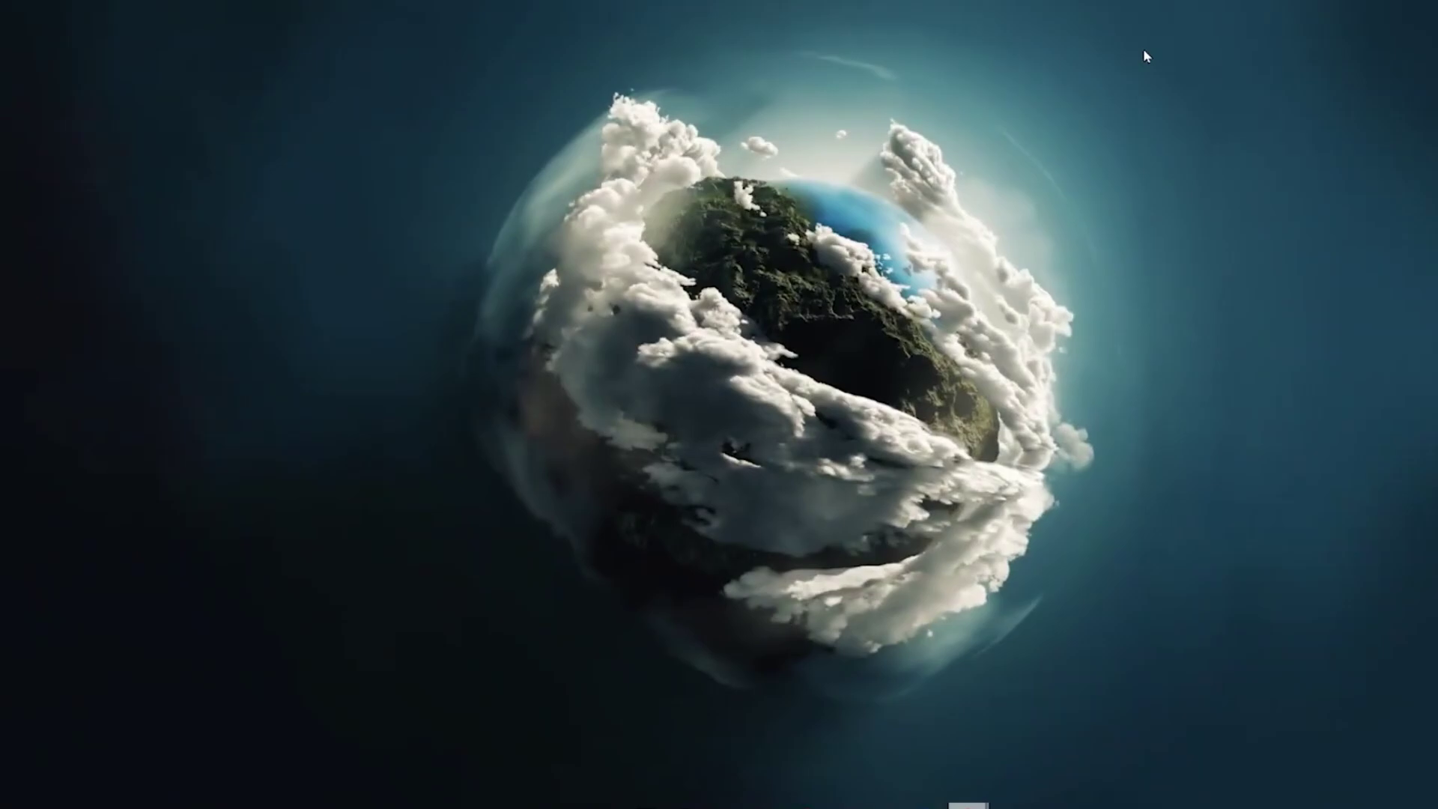
# Save Fortnite's graphics preference as High performance on the NVIDIA GeForce RTX 3070 in Graphics settings
pyautogui.rightClick(647, 180)
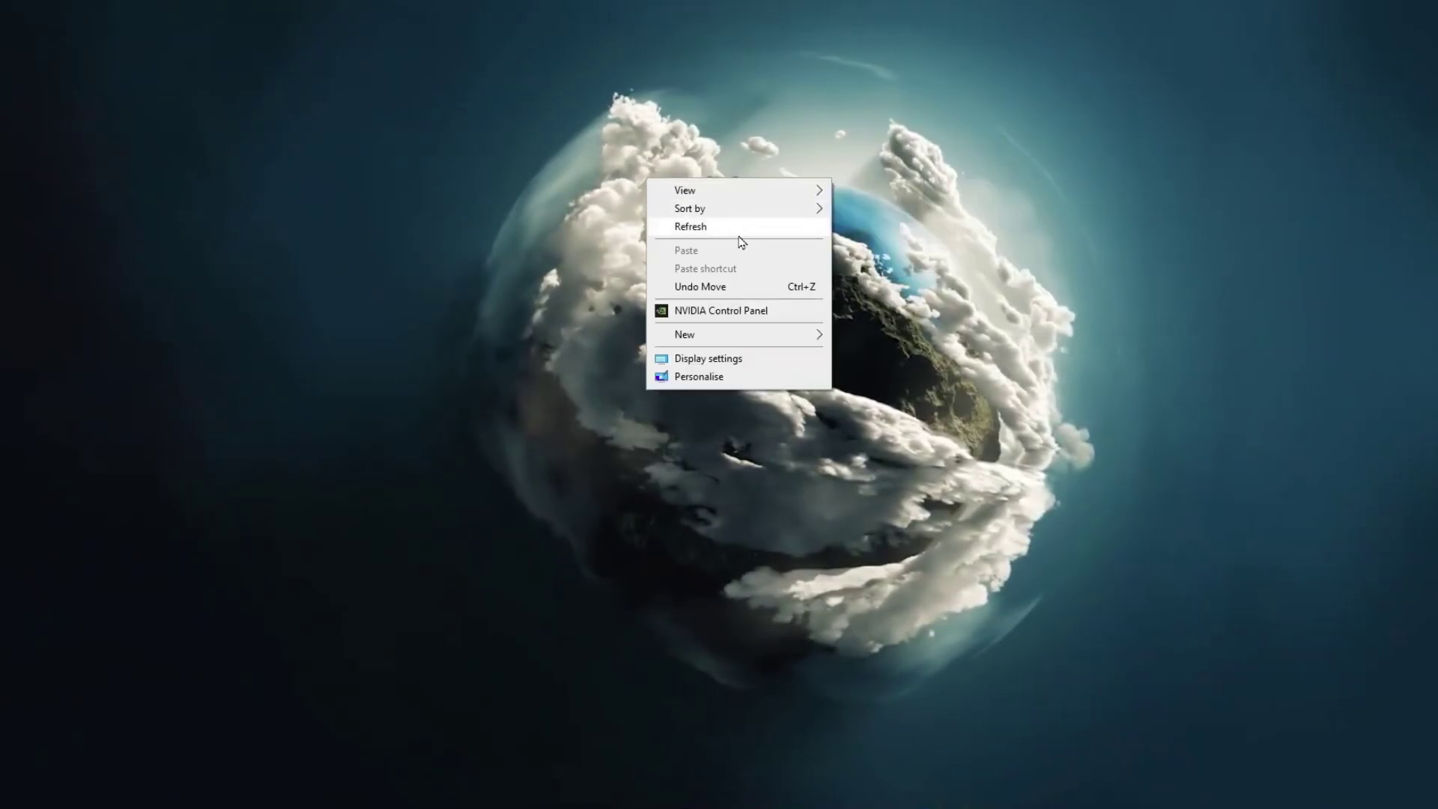
pyautogui.click(703, 360)
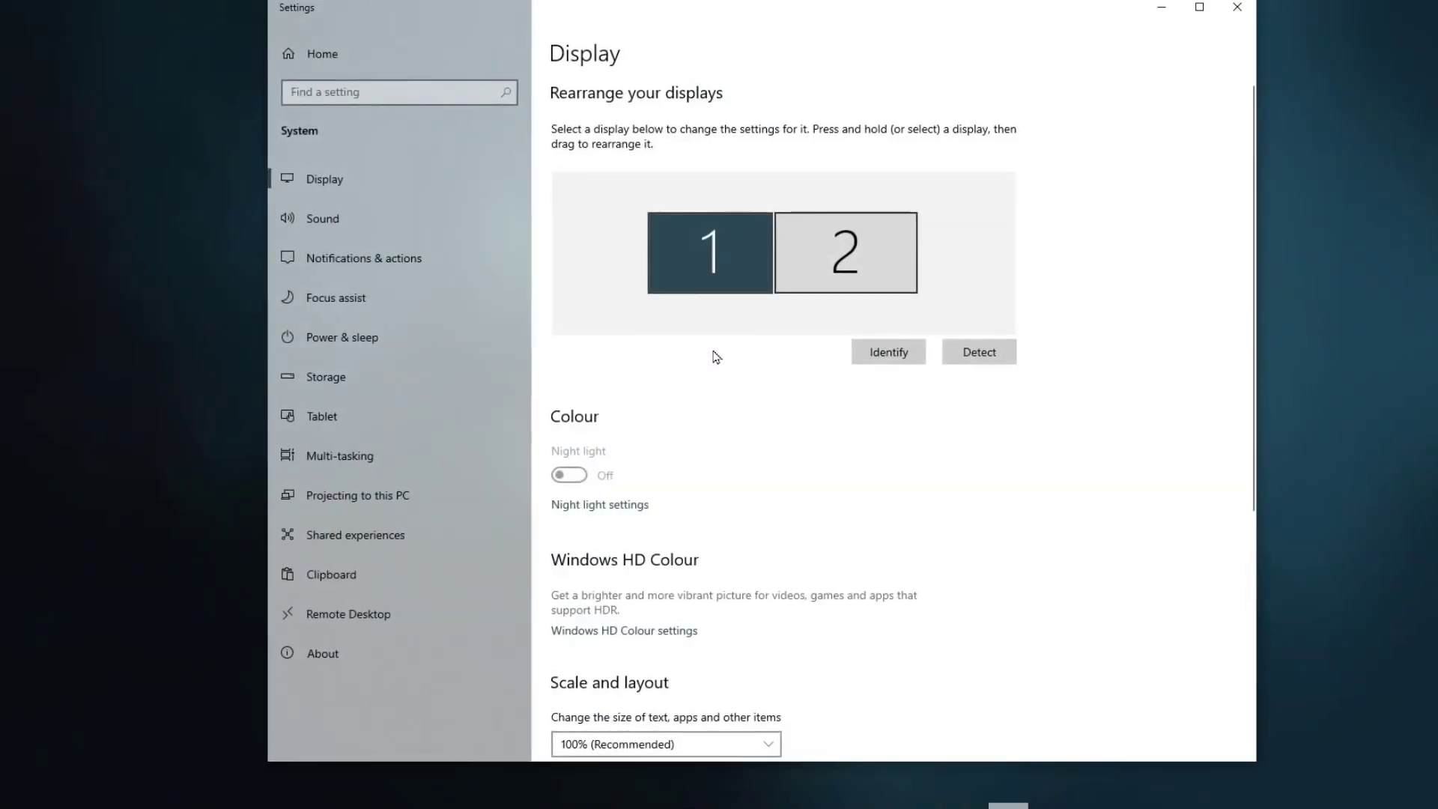
pyautogui.scroll(-5, 719, 353)
pyautogui.click(585, 687)
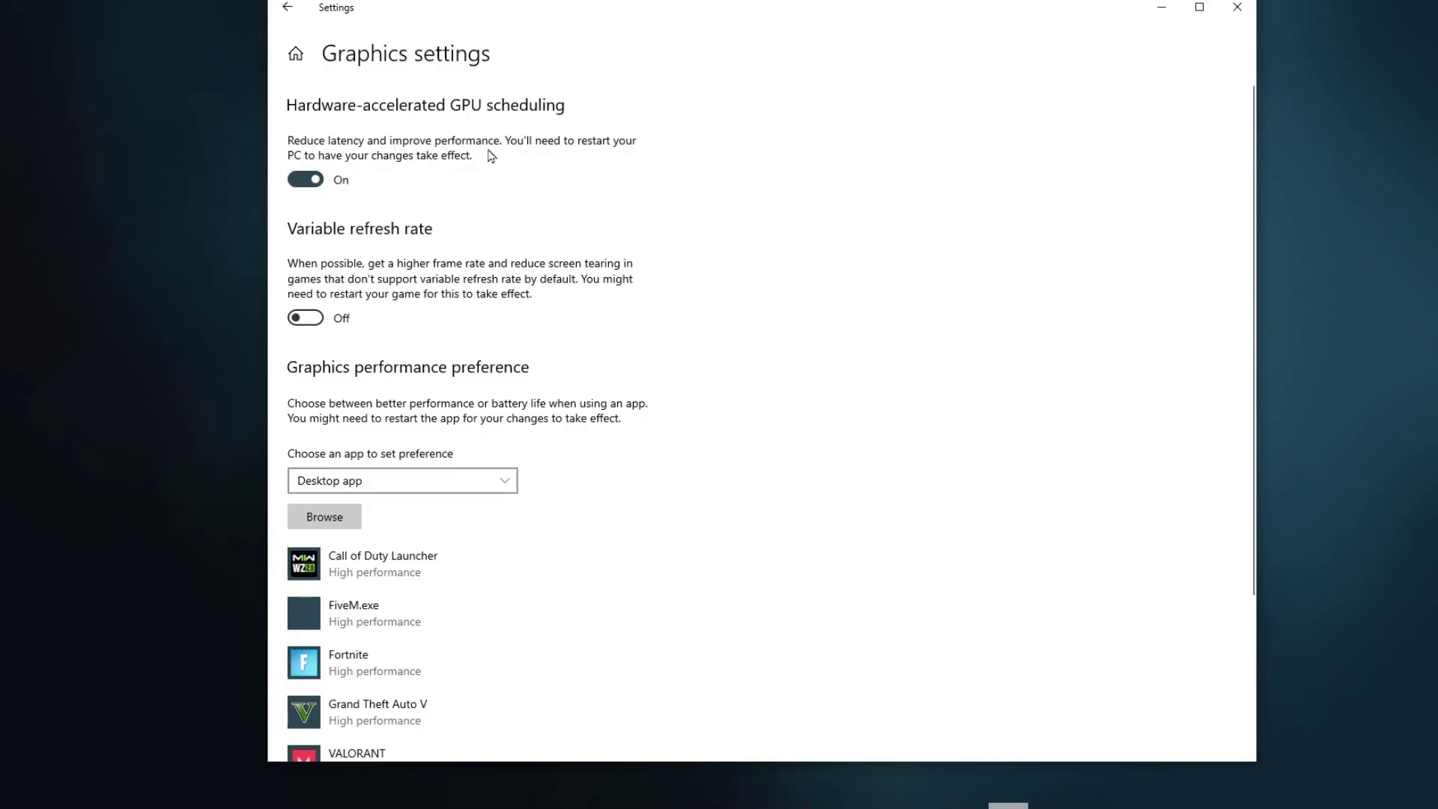
pyautogui.scroll(-3, 491, 156)
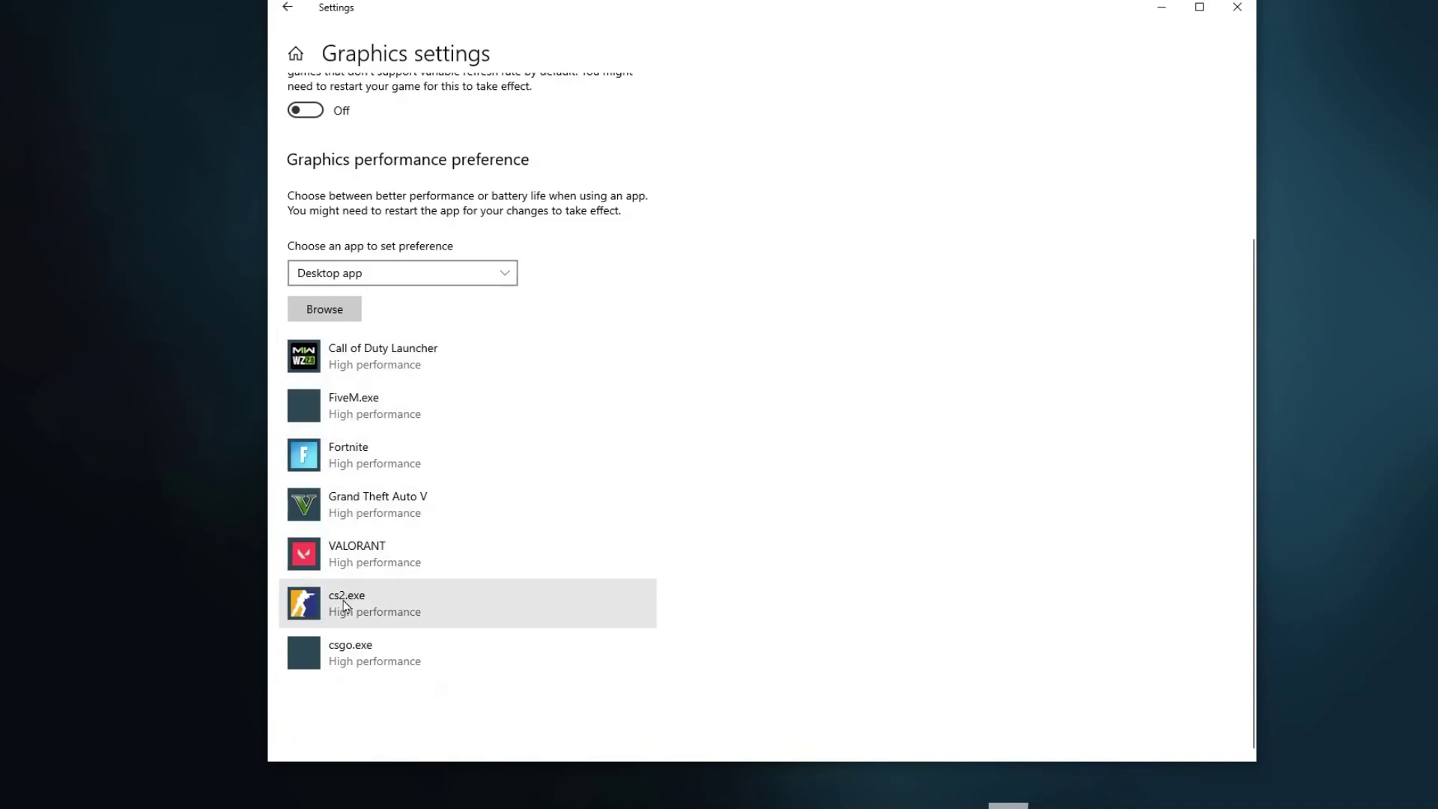
pyautogui.click(355, 469)
pyautogui.click(533, 539)
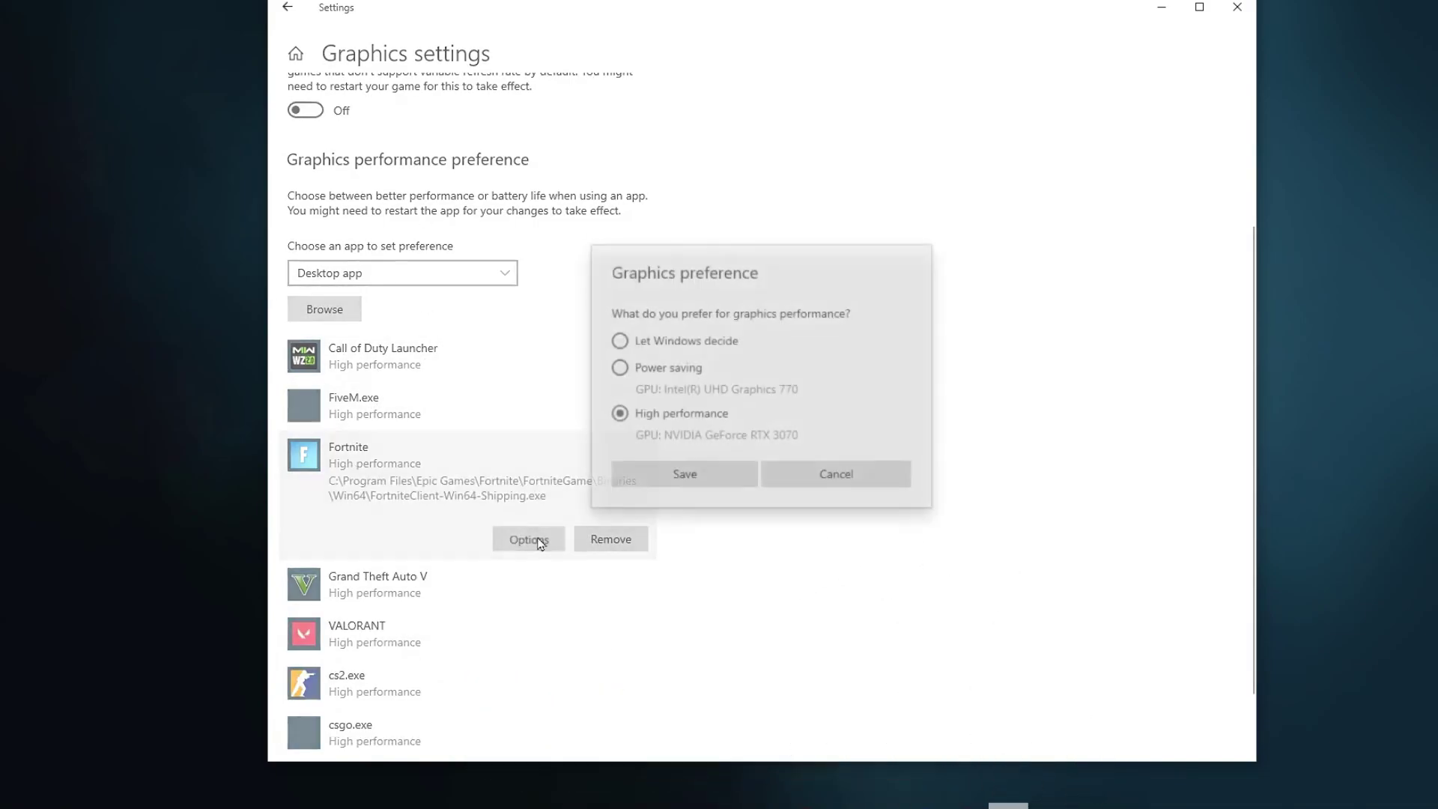
pyautogui.click(684, 476)
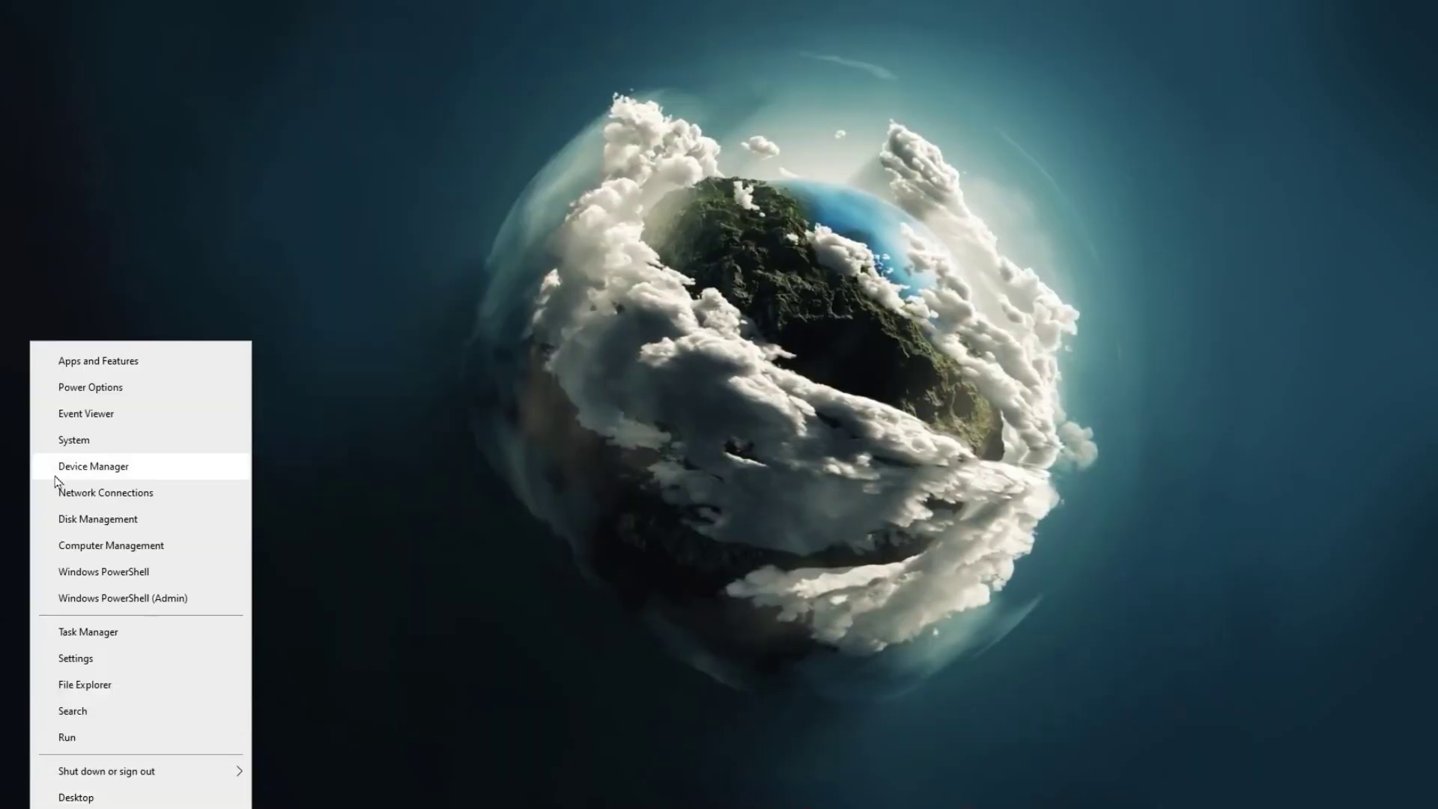
# Open Performance Options through System's Advanced system settings
pyautogui.click(106, 439)
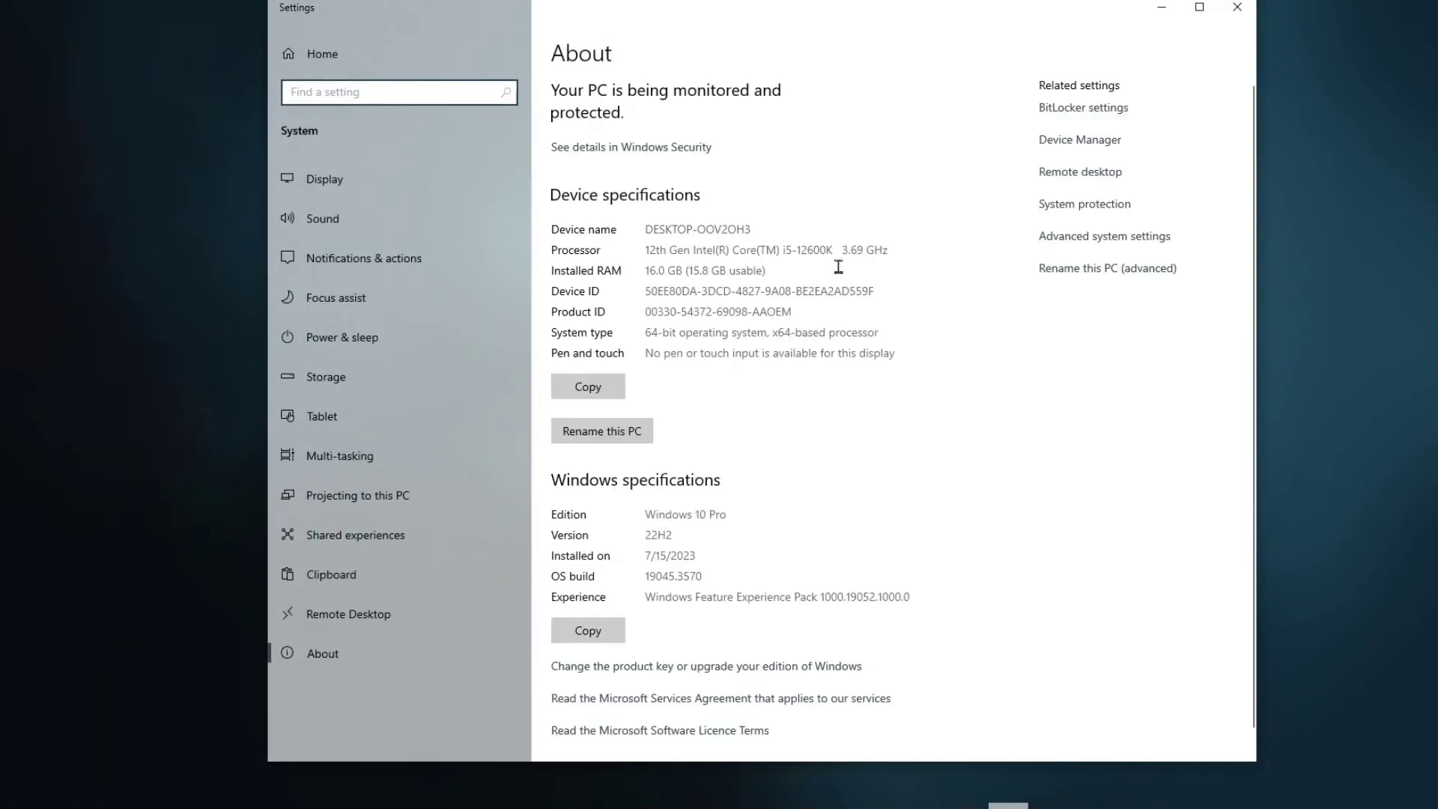
pyautogui.click(1105, 237)
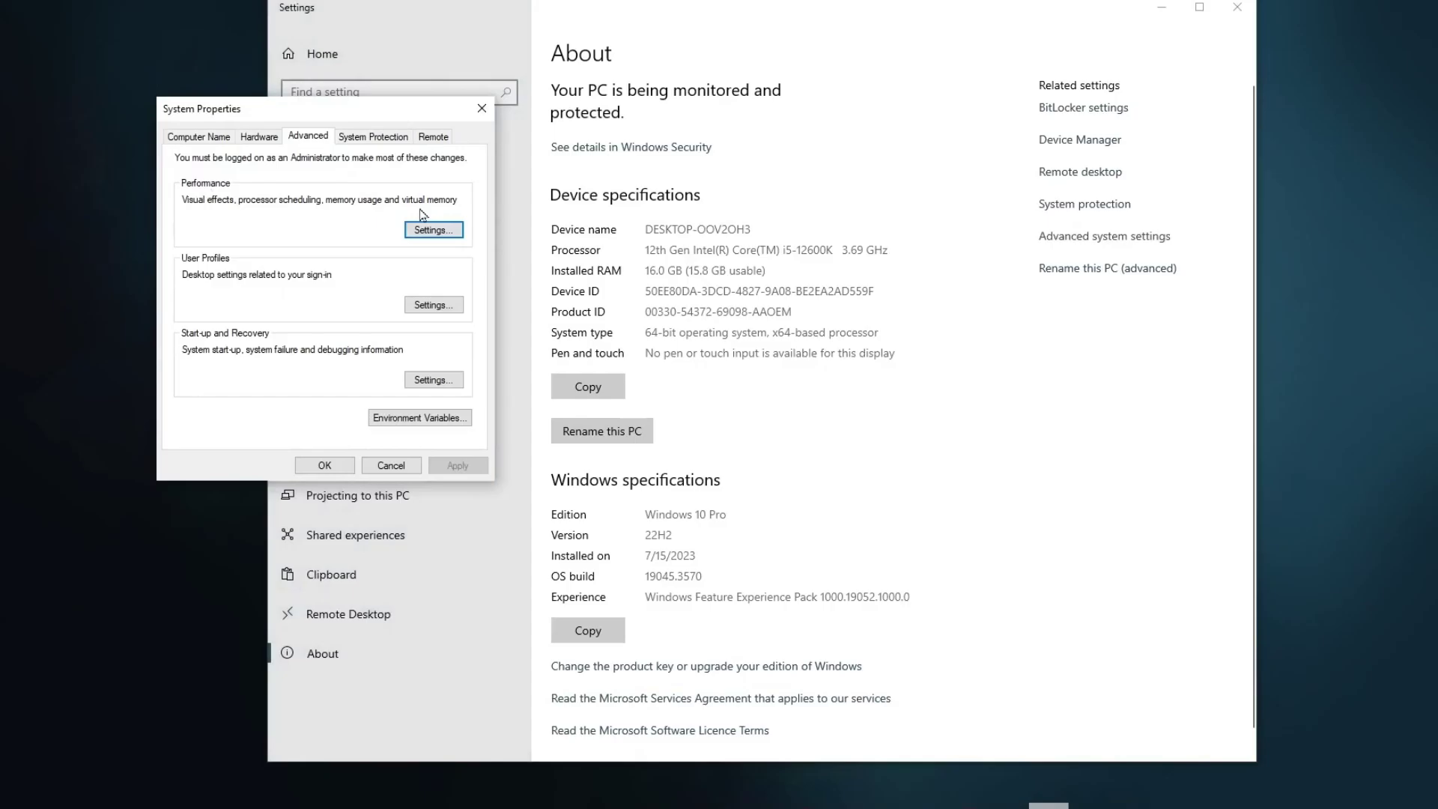
pyautogui.click(430, 229)
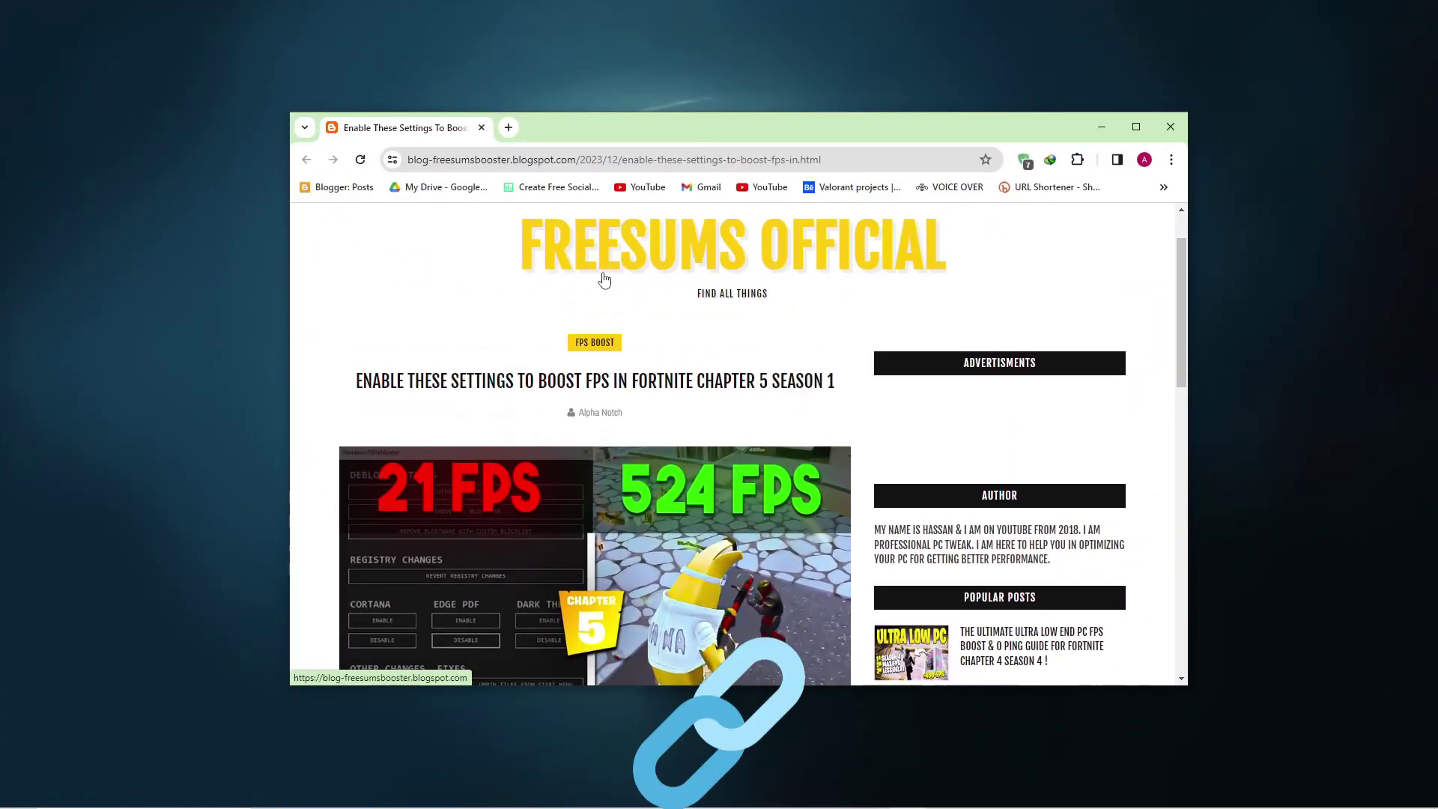
# Download the boost pack and run UnparkCpu from the Unpark-CPU-App folder as administrator
pyautogui.scroll(-1, 604, 285)
pyautogui.scroll(-10, 604, 291)
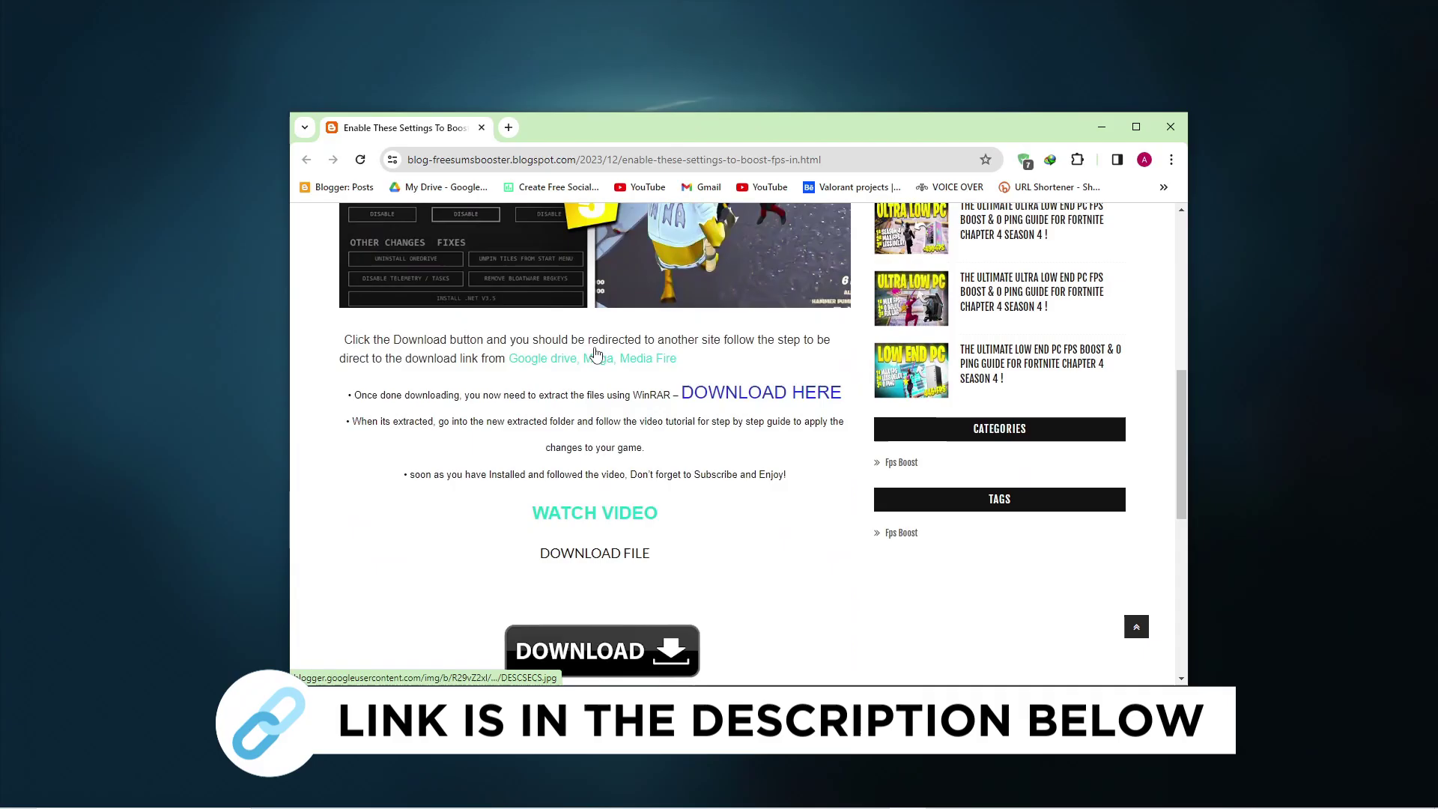
pyautogui.click(581, 260)
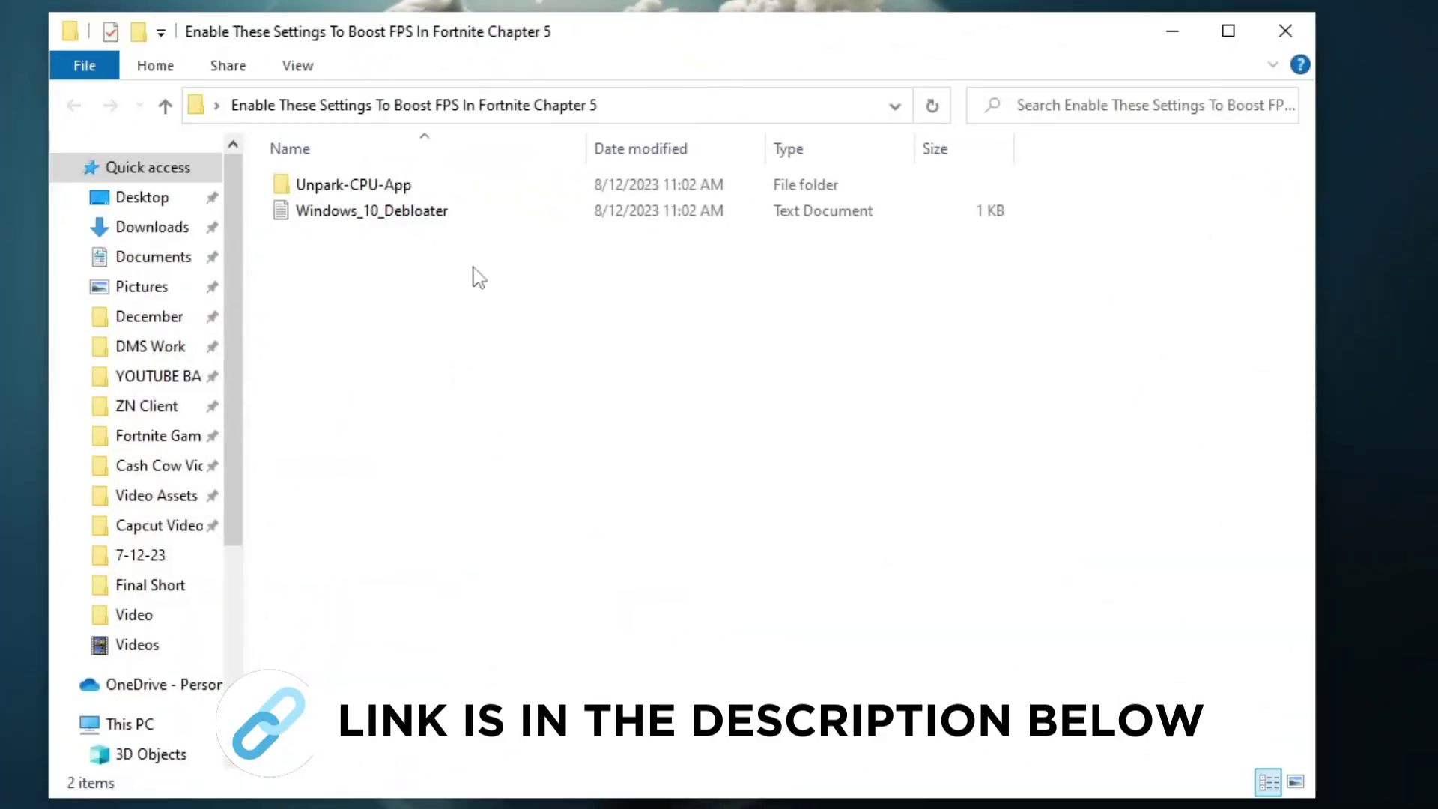
pyautogui.click(311, 189)
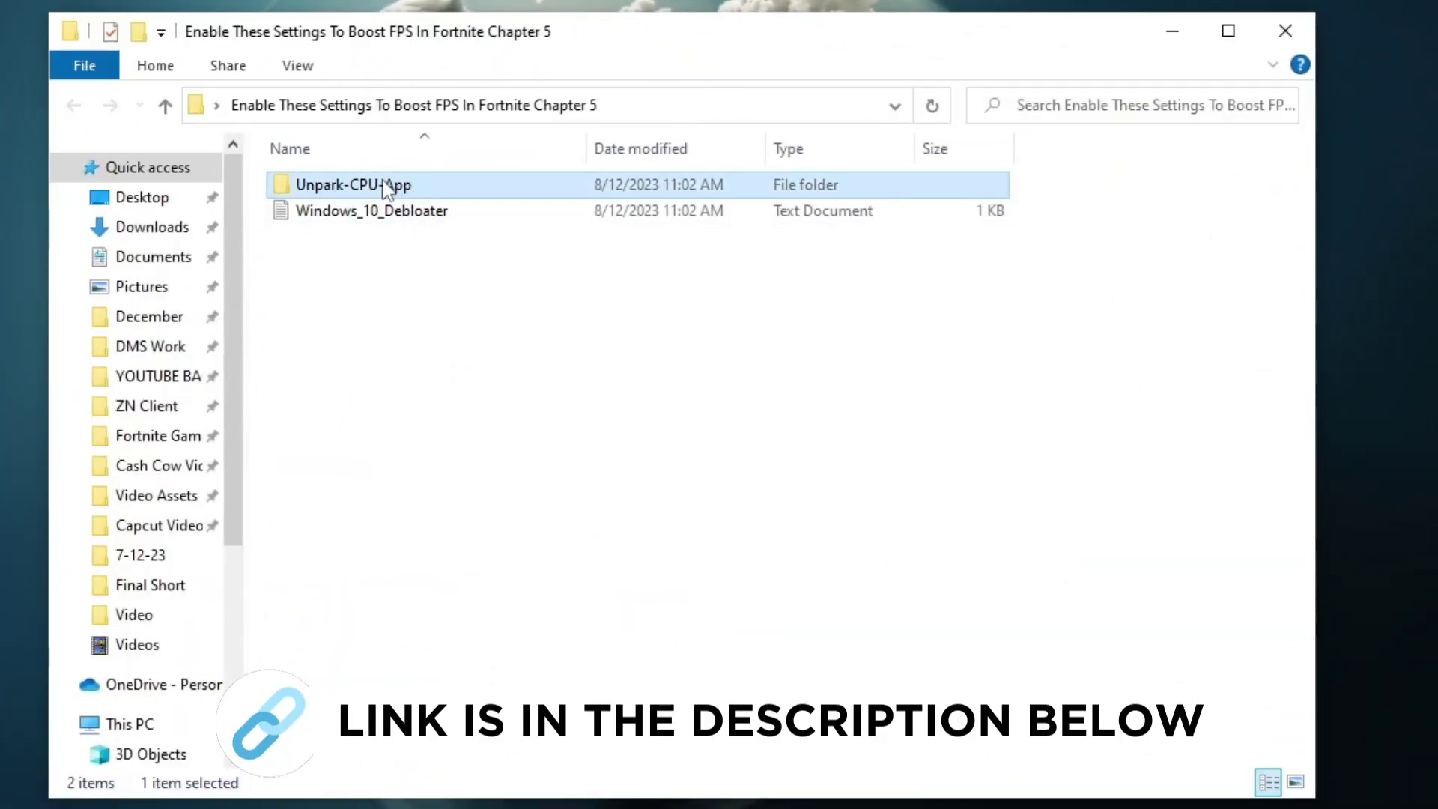
pyautogui.doubleClick(387, 189)
pyautogui.click(373, 193)
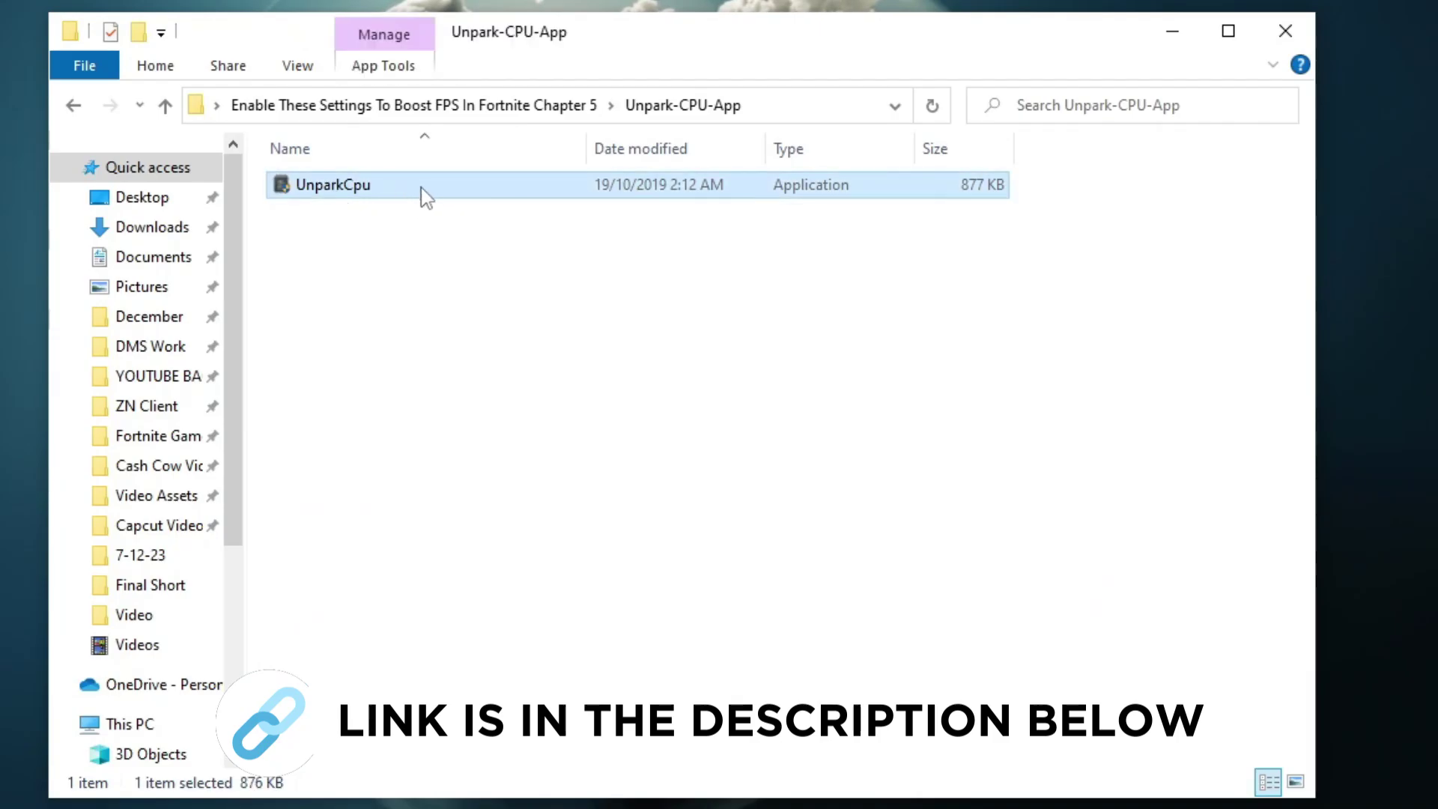
pyautogui.rightClick(407, 187)
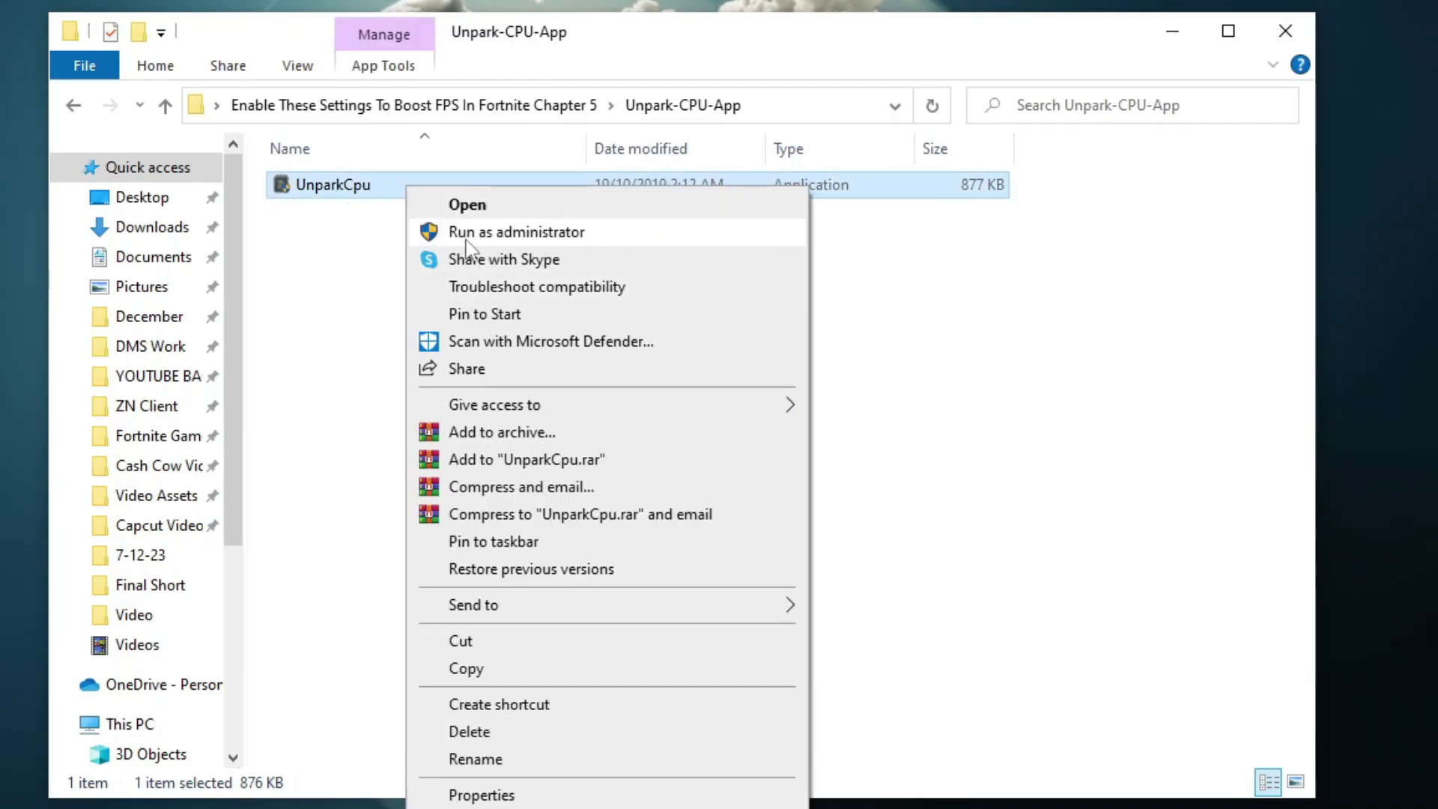
pyautogui.click(516, 234)
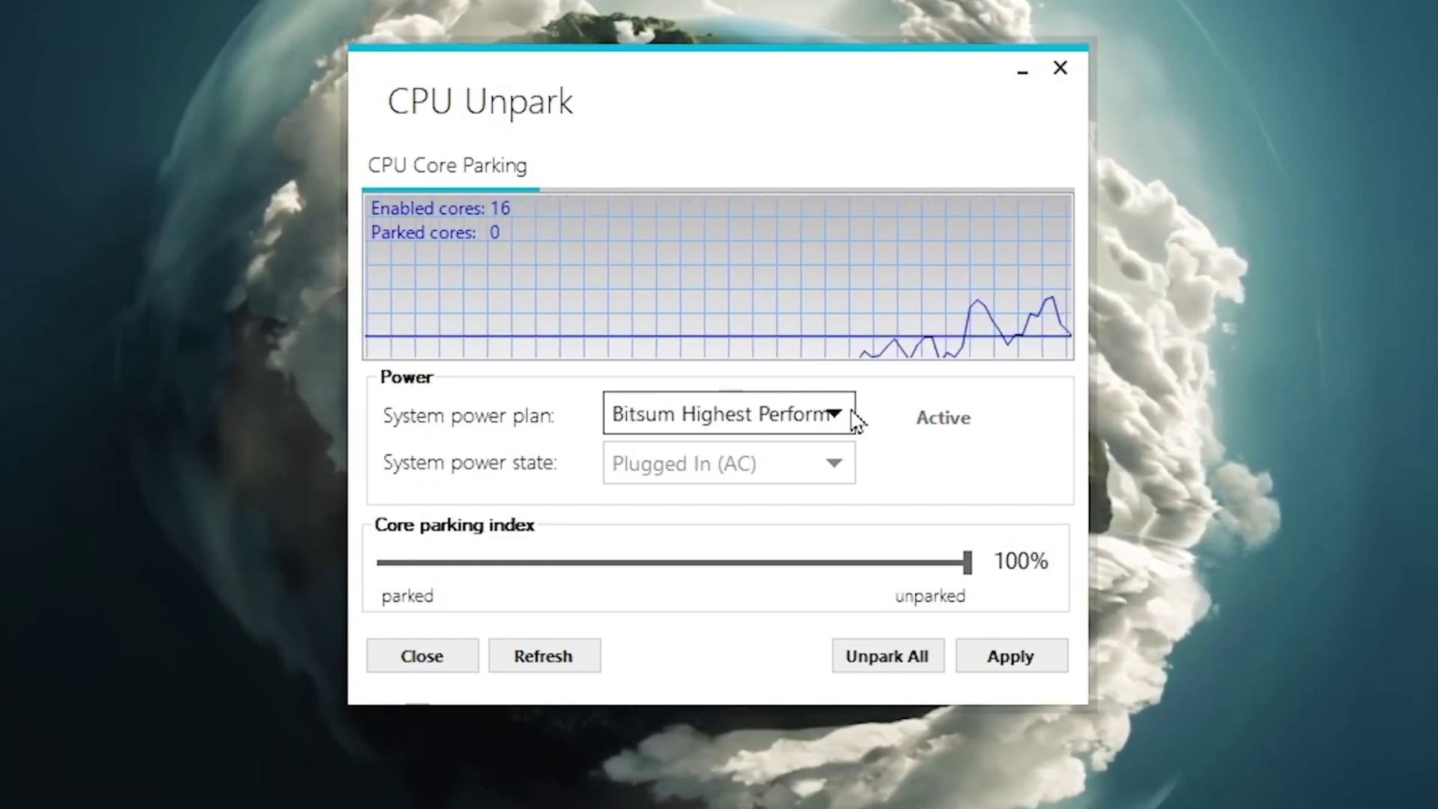
# Keep the Bitsum Highest Performance plan, unpark all 16 cores, and apply the settings
pyautogui.click(828, 417)
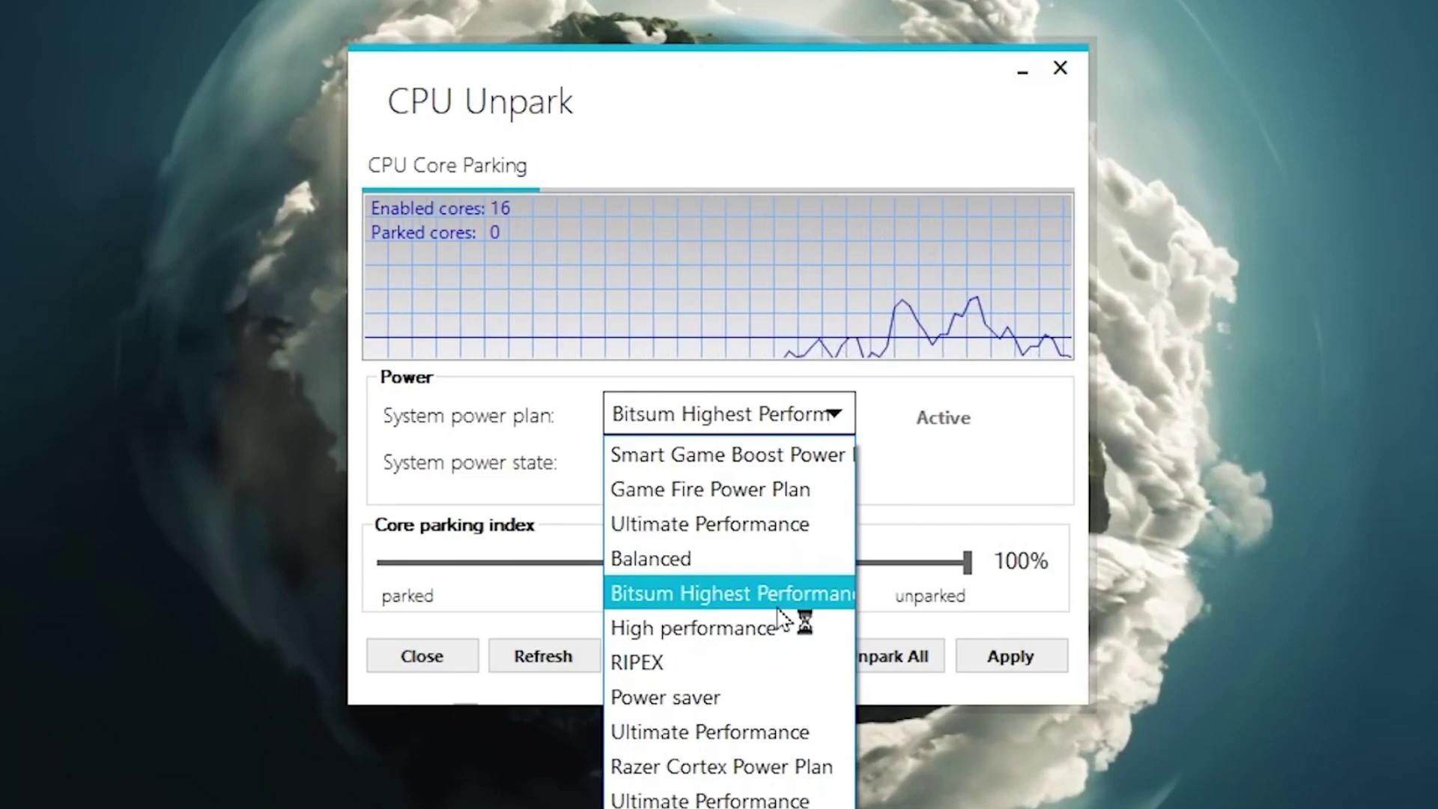
pyautogui.click(701, 593)
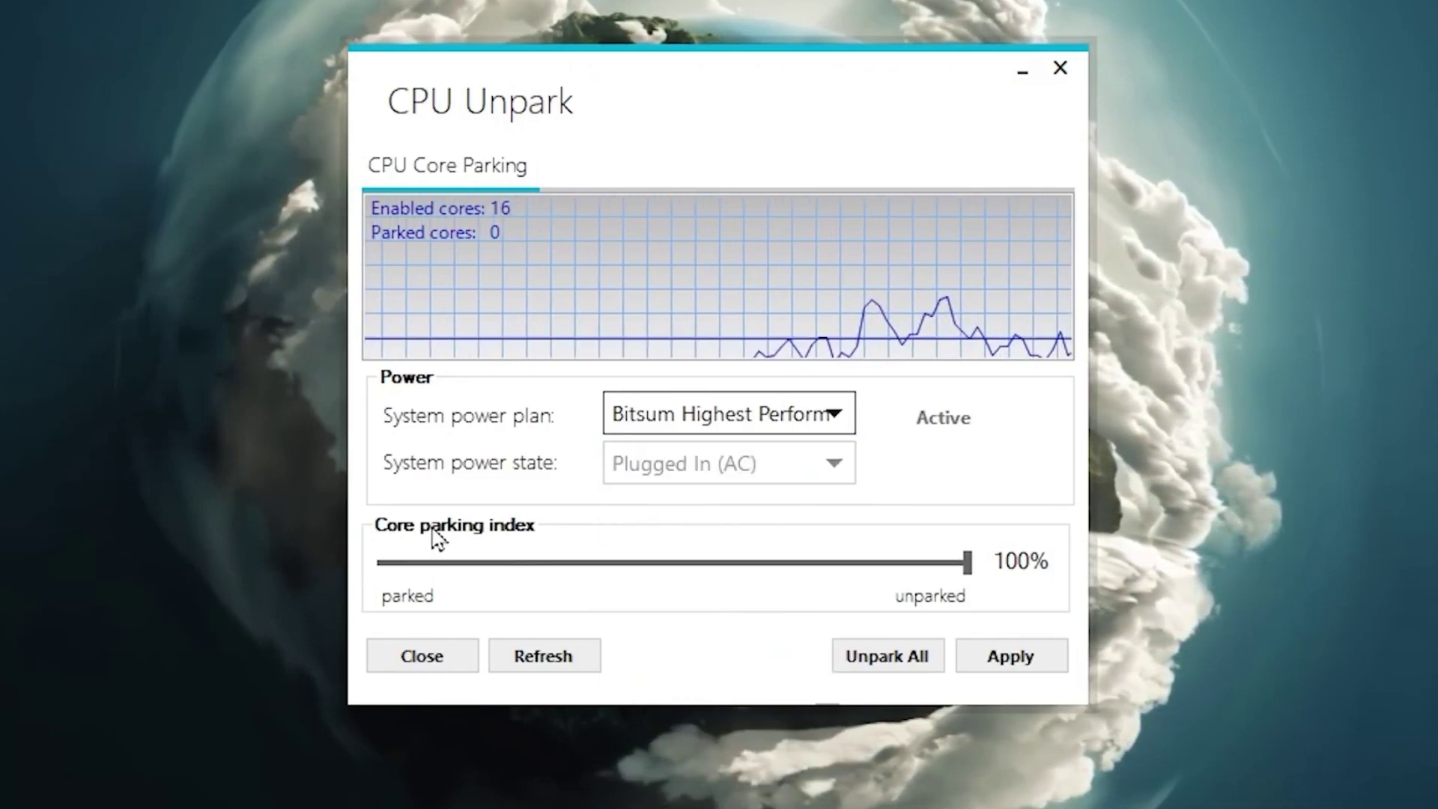
pyautogui.click(876, 657)
pyautogui.click(917, 459)
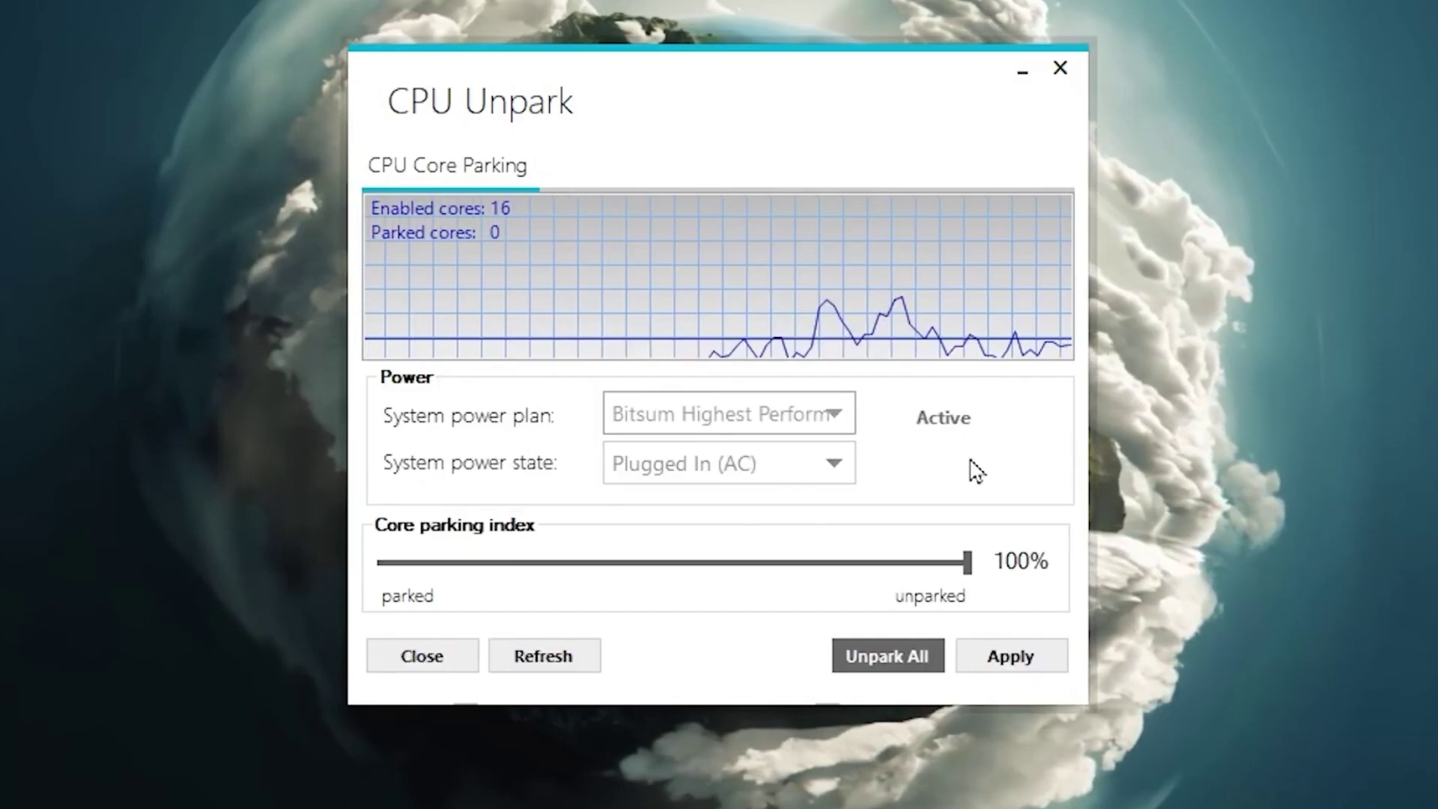
pyautogui.click(1019, 665)
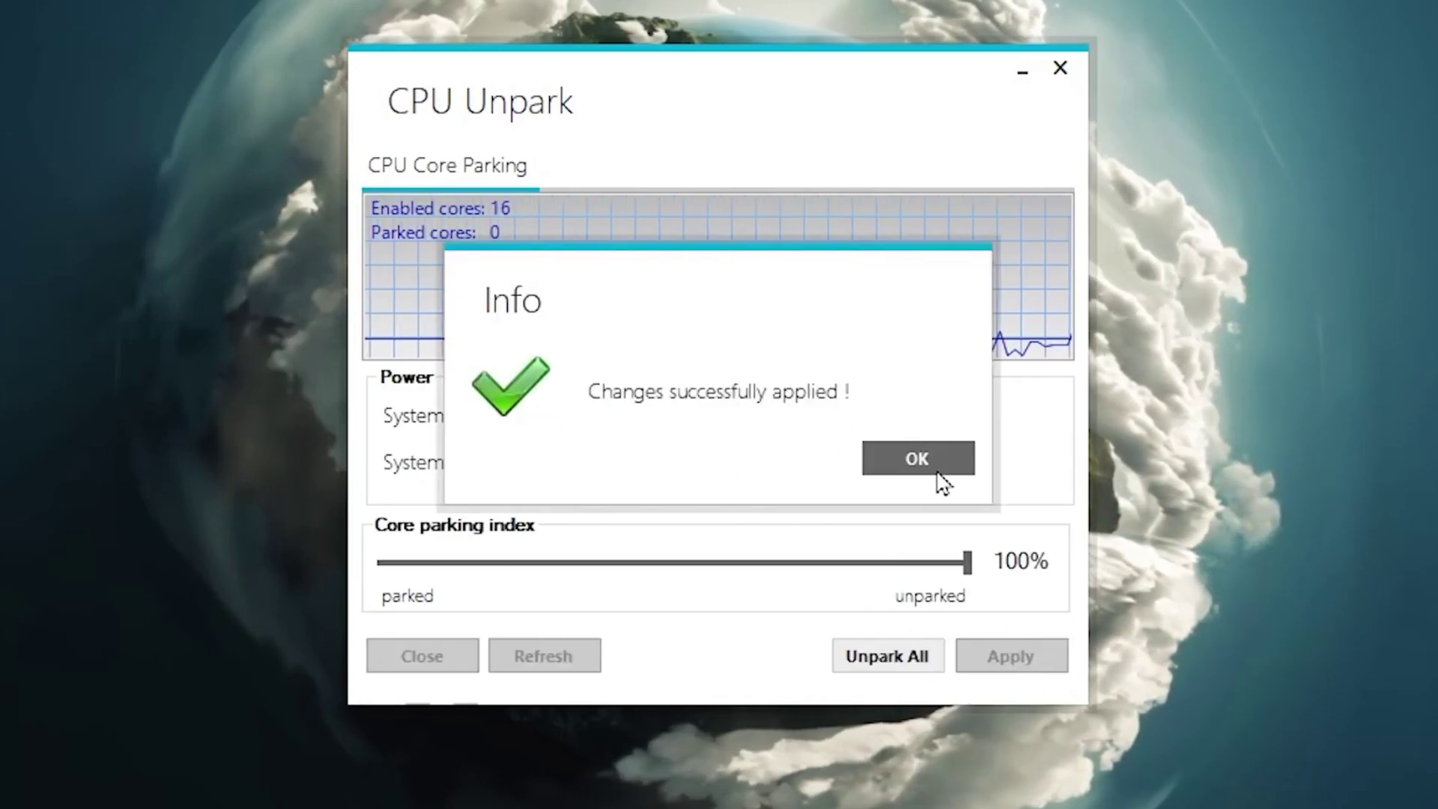
pyautogui.click(935, 466)
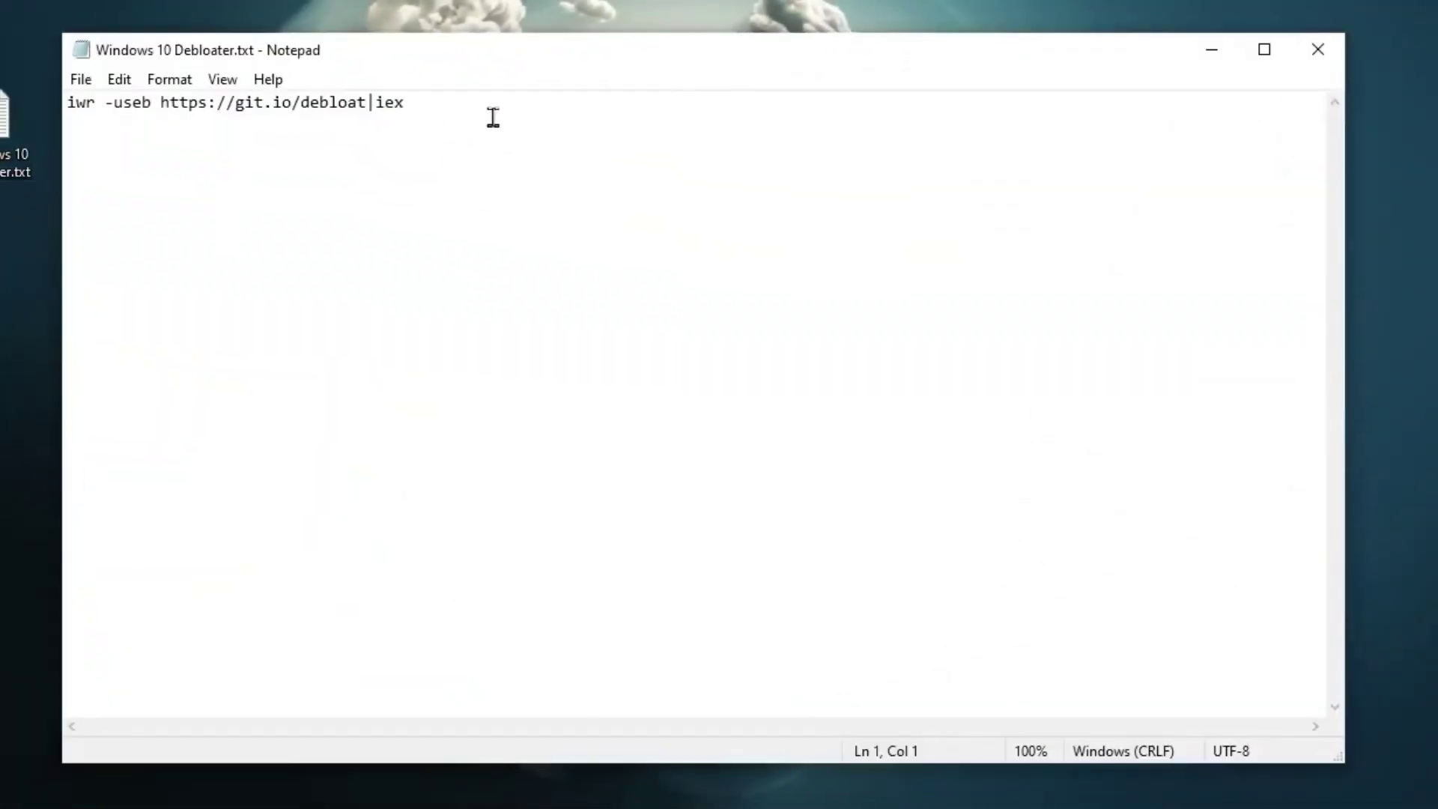
# Run the iwr debloat command in an administrator Windows PowerShell to launch Windows10Debloater
pyautogui.hotkey('ctrl', 'a')
pyautogui.press('super+c')
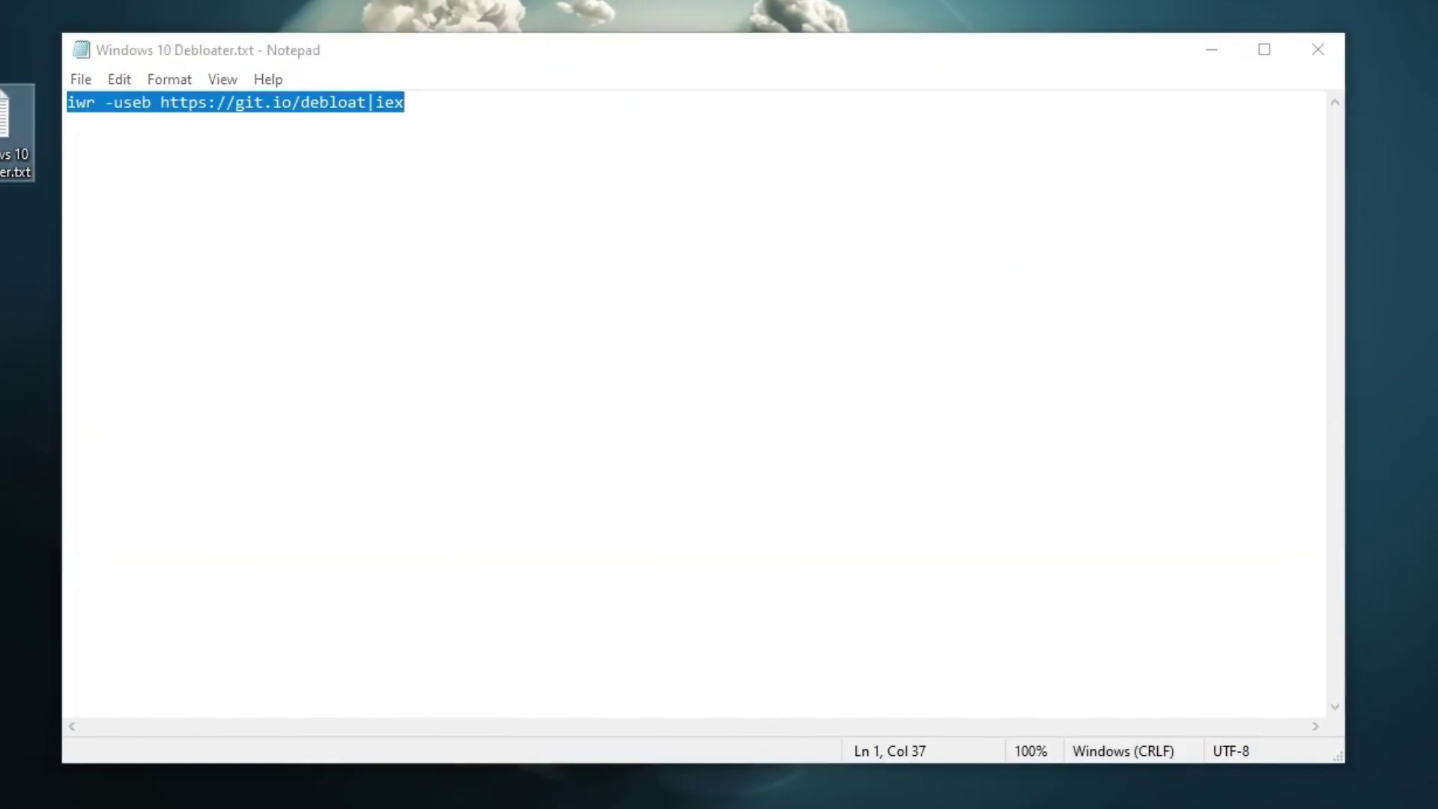
pyautogui.click(90, 799)
pyautogui.write('powers')
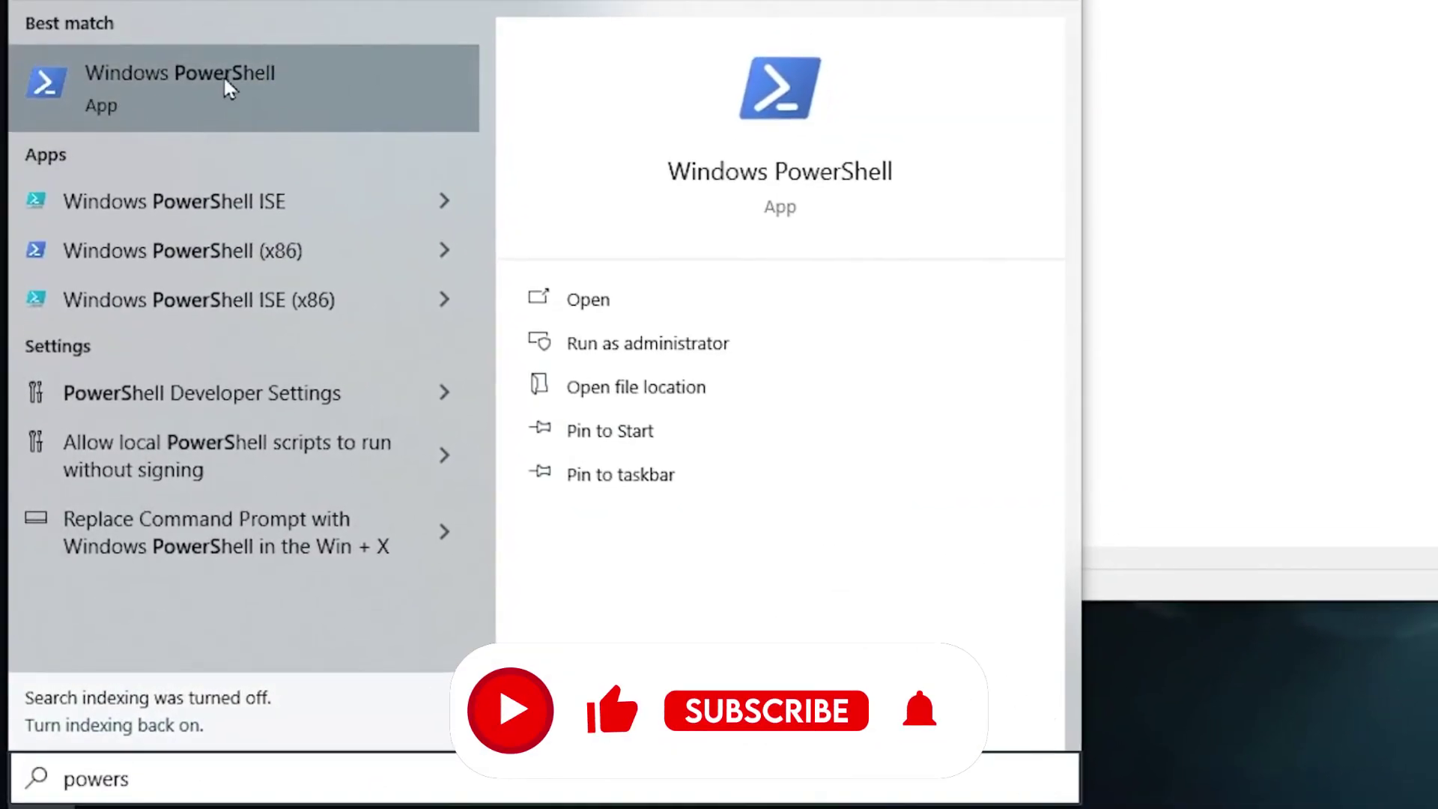
pyautogui.rightClick(223, 63)
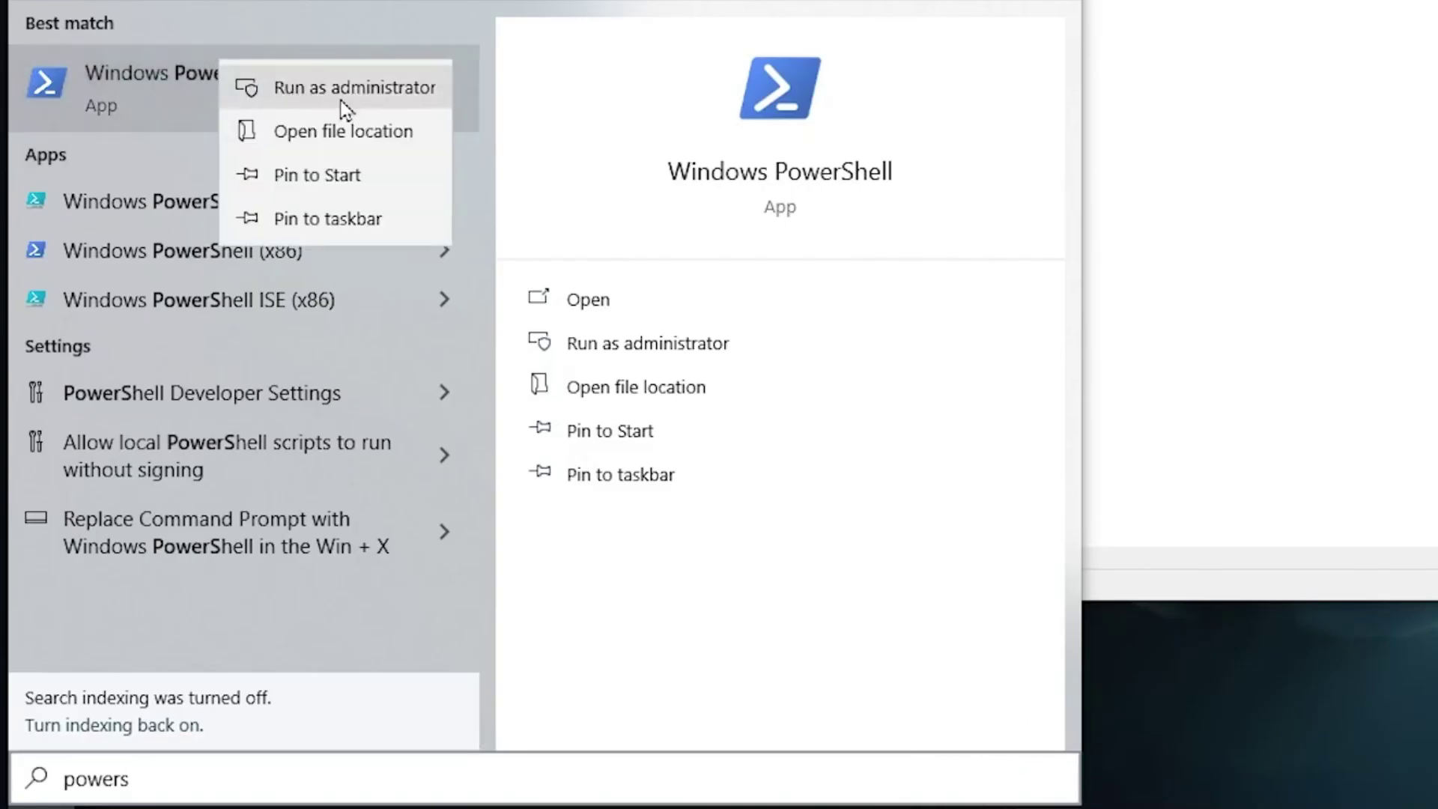
pyautogui.click(361, 87)
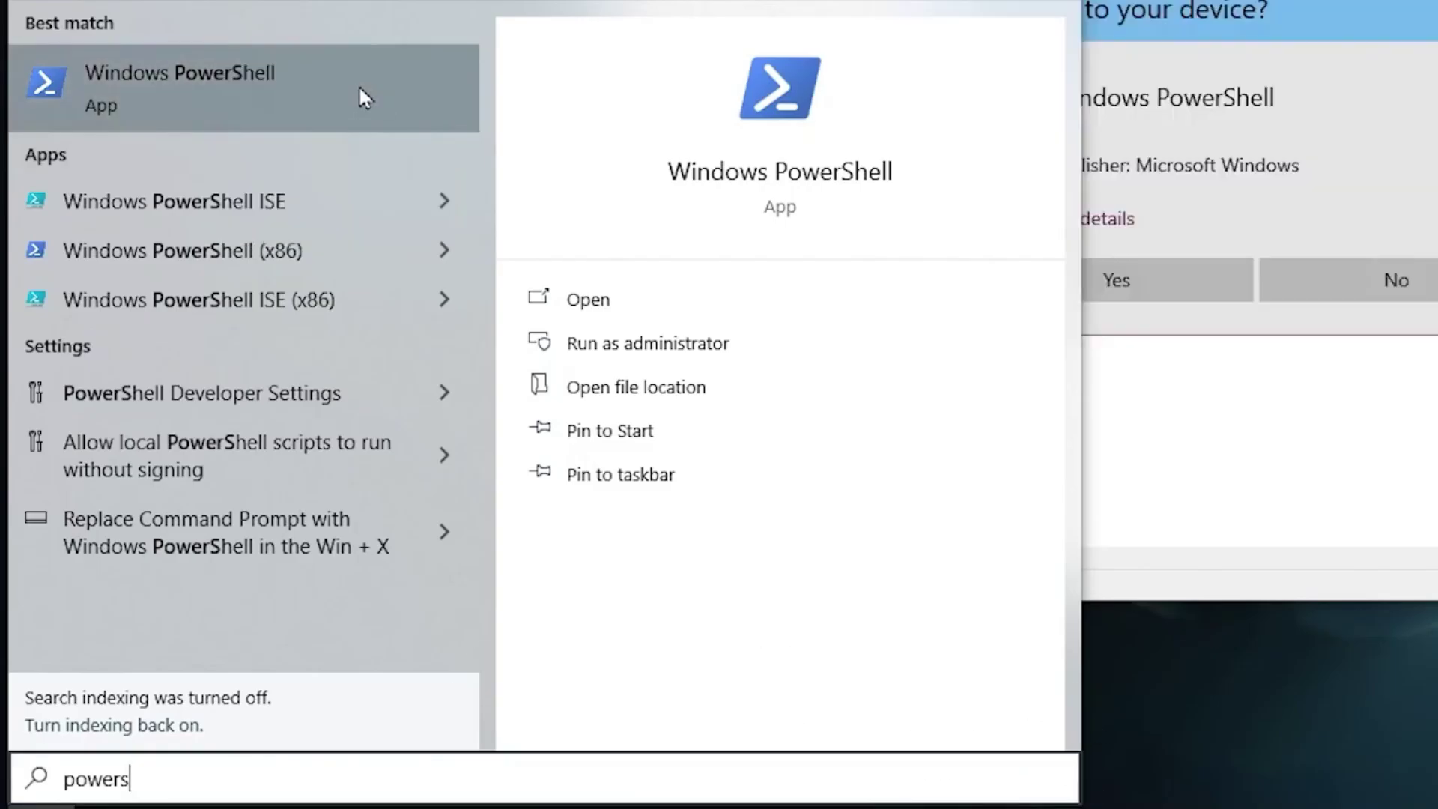
pyautogui.click(1244, 298)
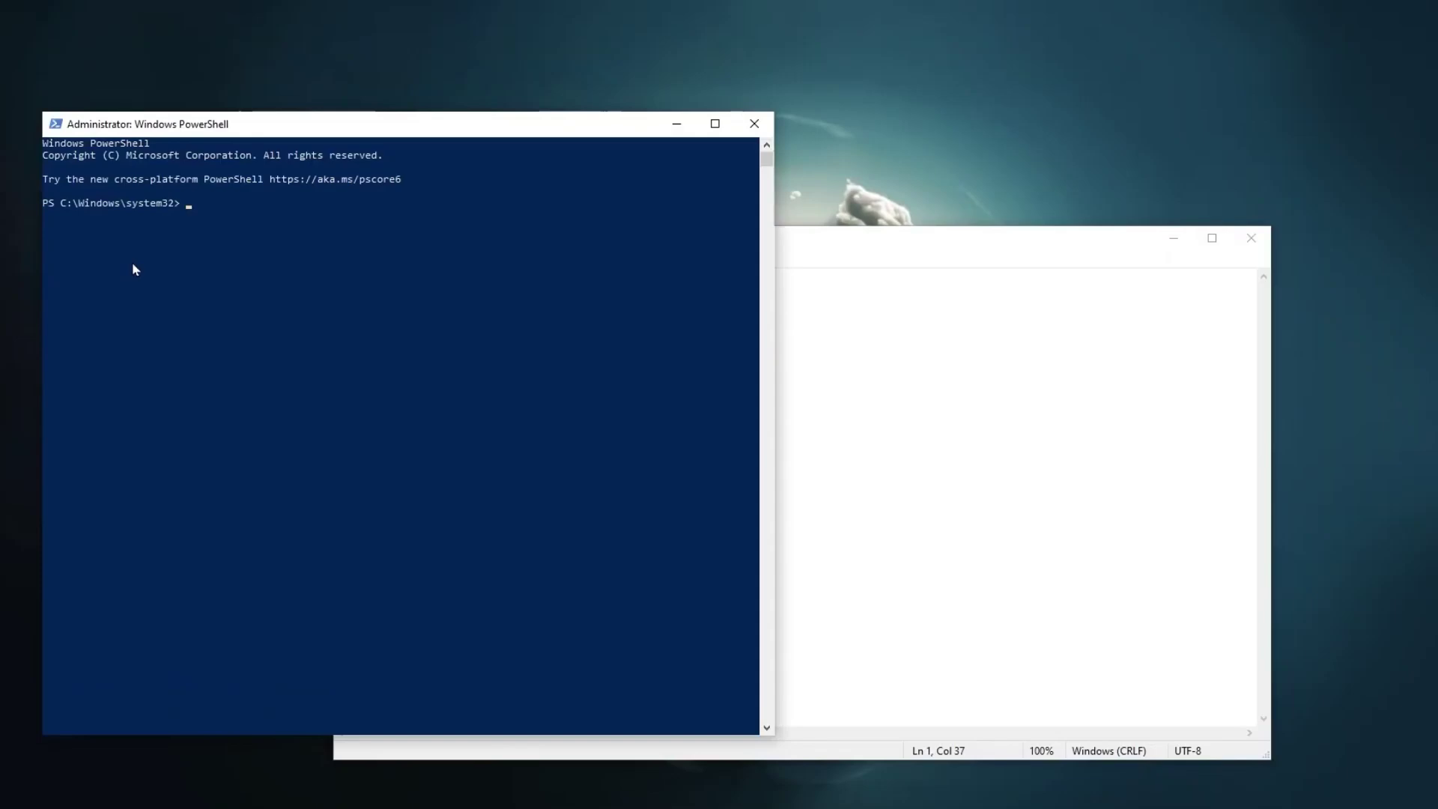
pyautogui.rightClick(135, 269)
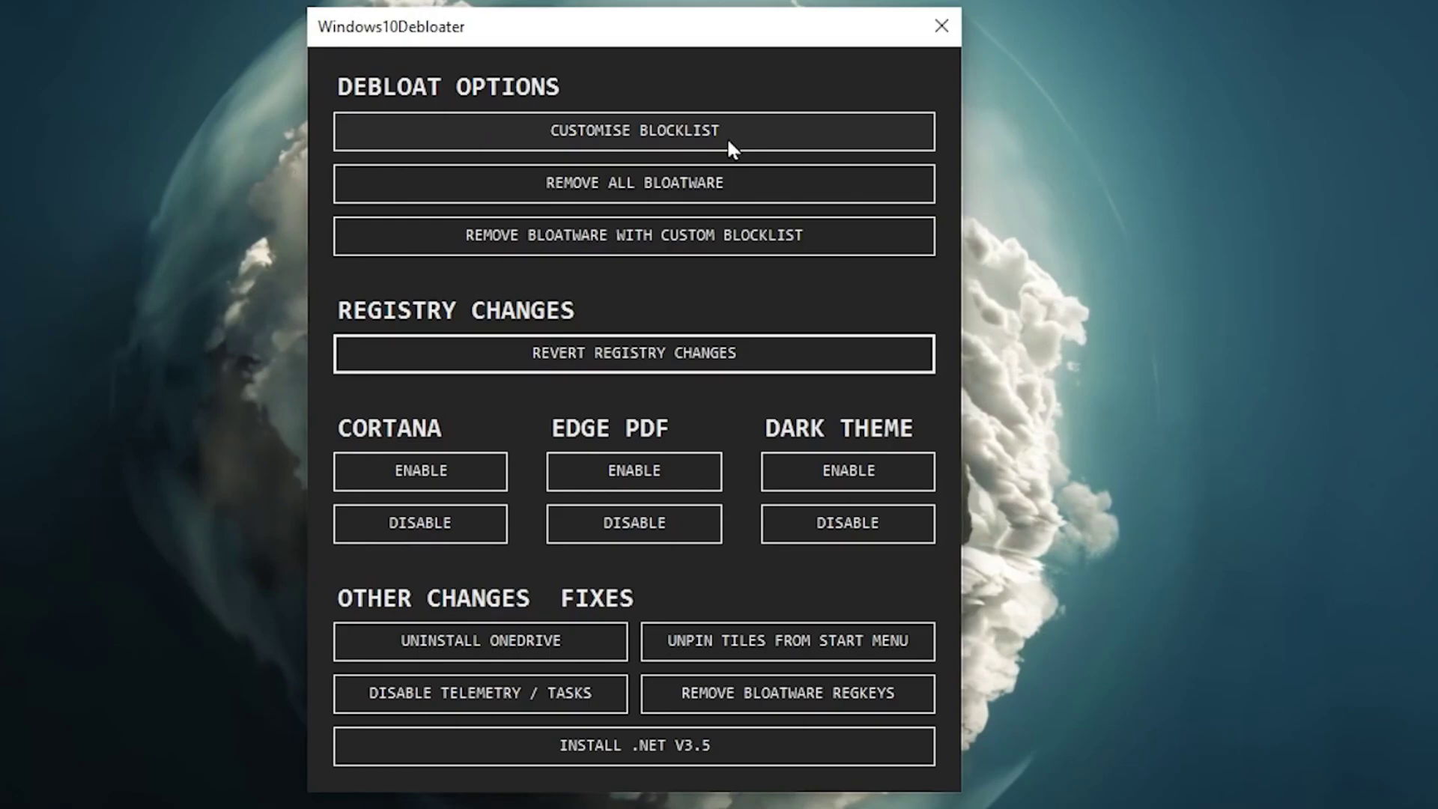
# Review the Customise Blocklist app list, save it to custom-lists.ps1, and close the editor
pyautogui.click(606, 129)
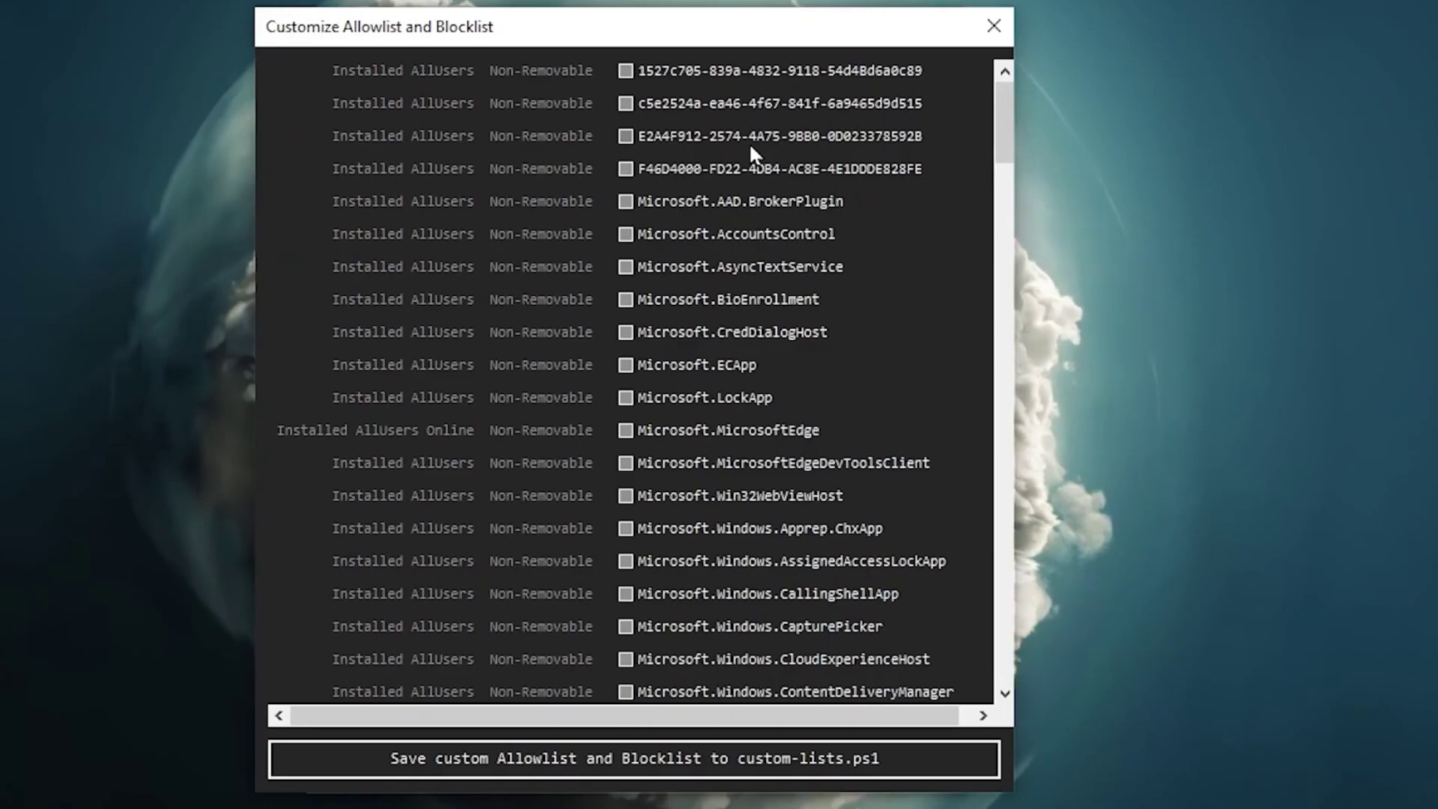
pyautogui.scroll(-20, 691, 269)
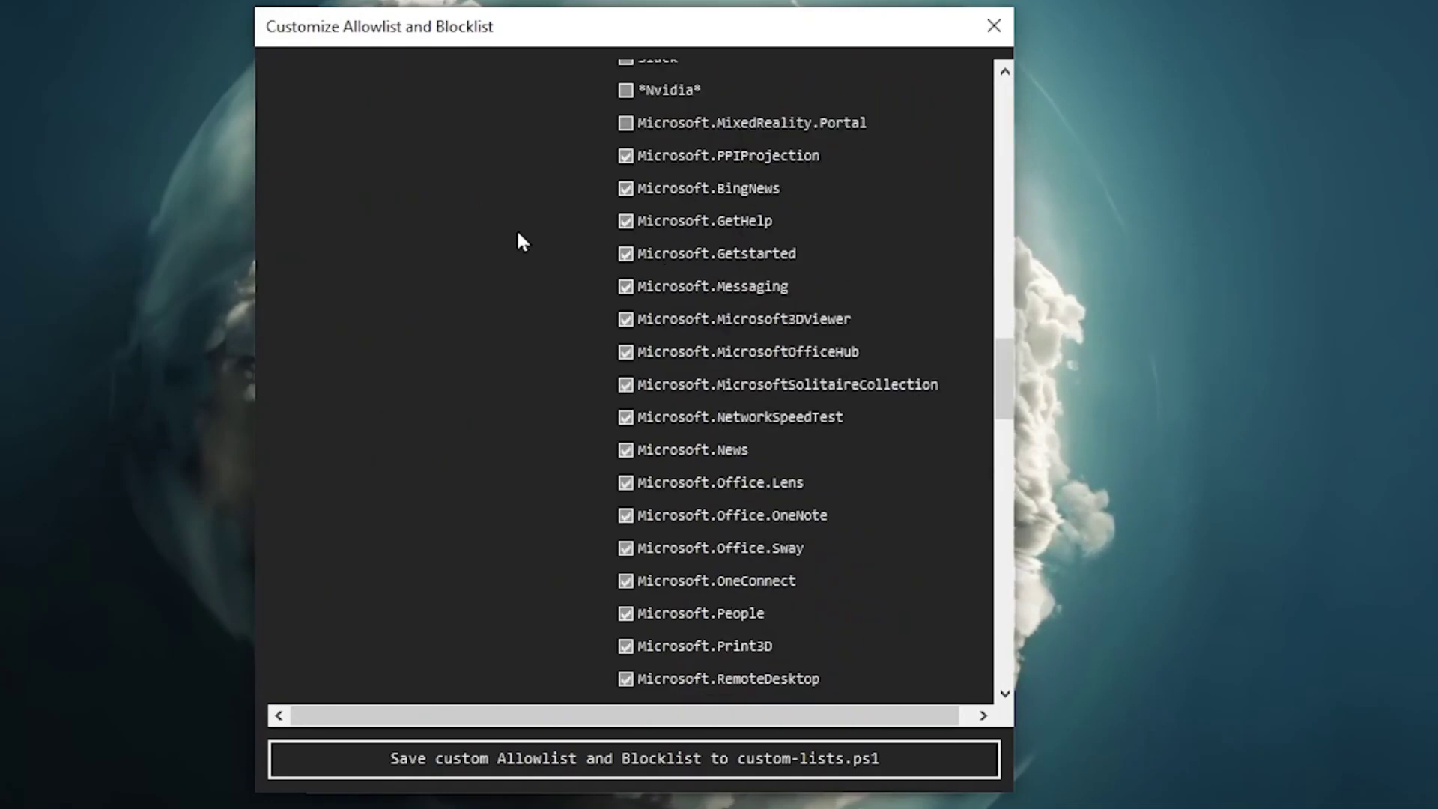
pyautogui.scroll(-10, 674, 329)
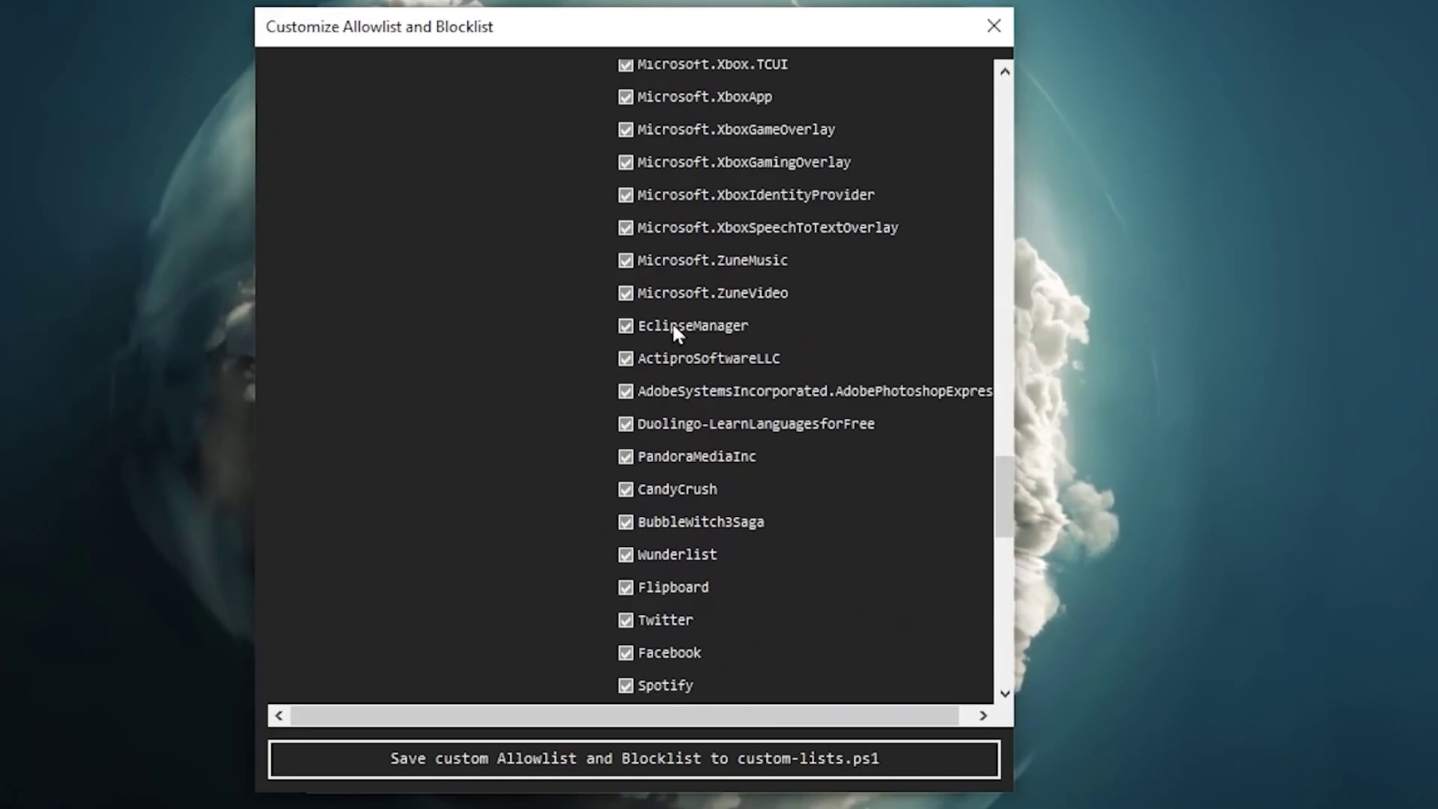
pyautogui.scroll(-6, 758, 298)
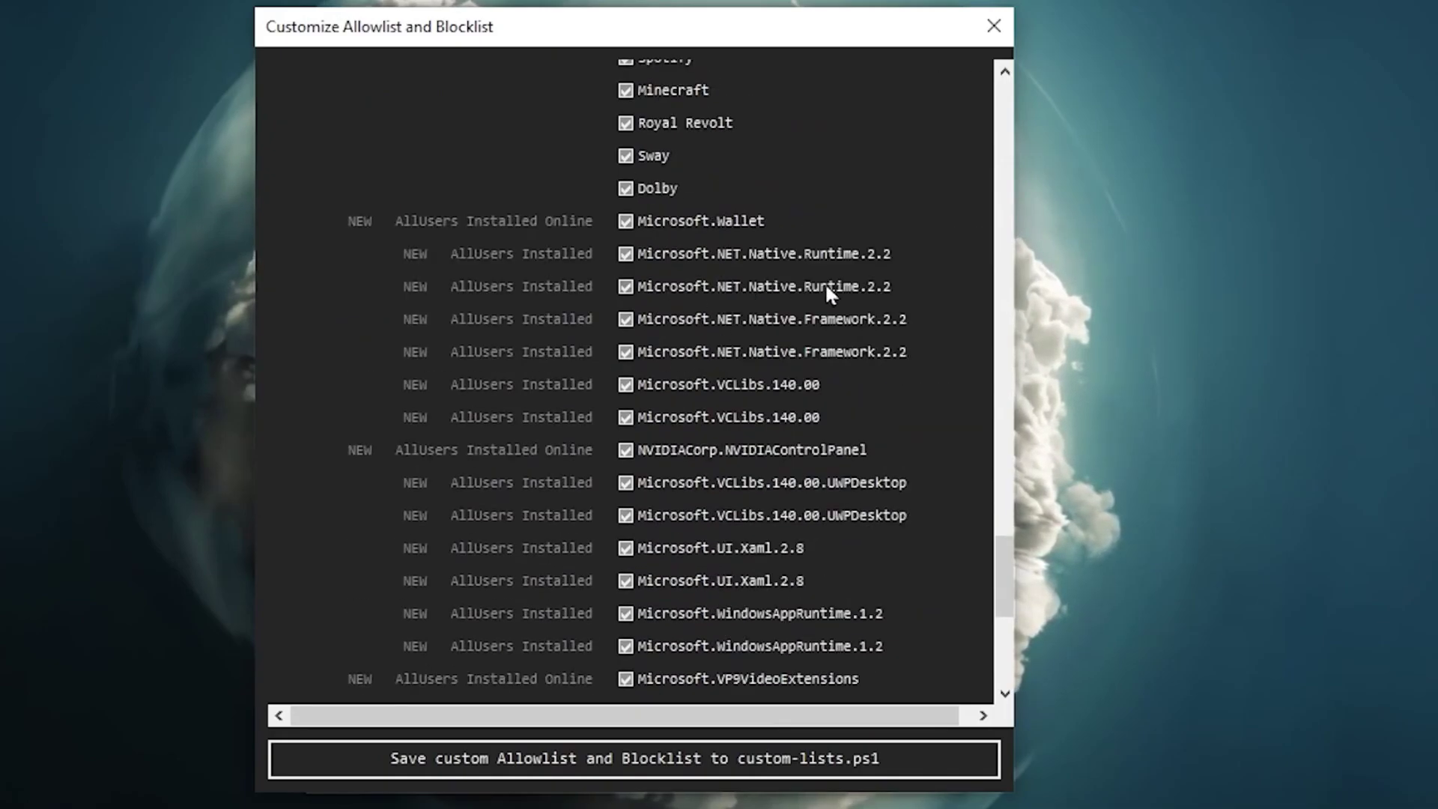
pyautogui.scroll(3, 642, 249)
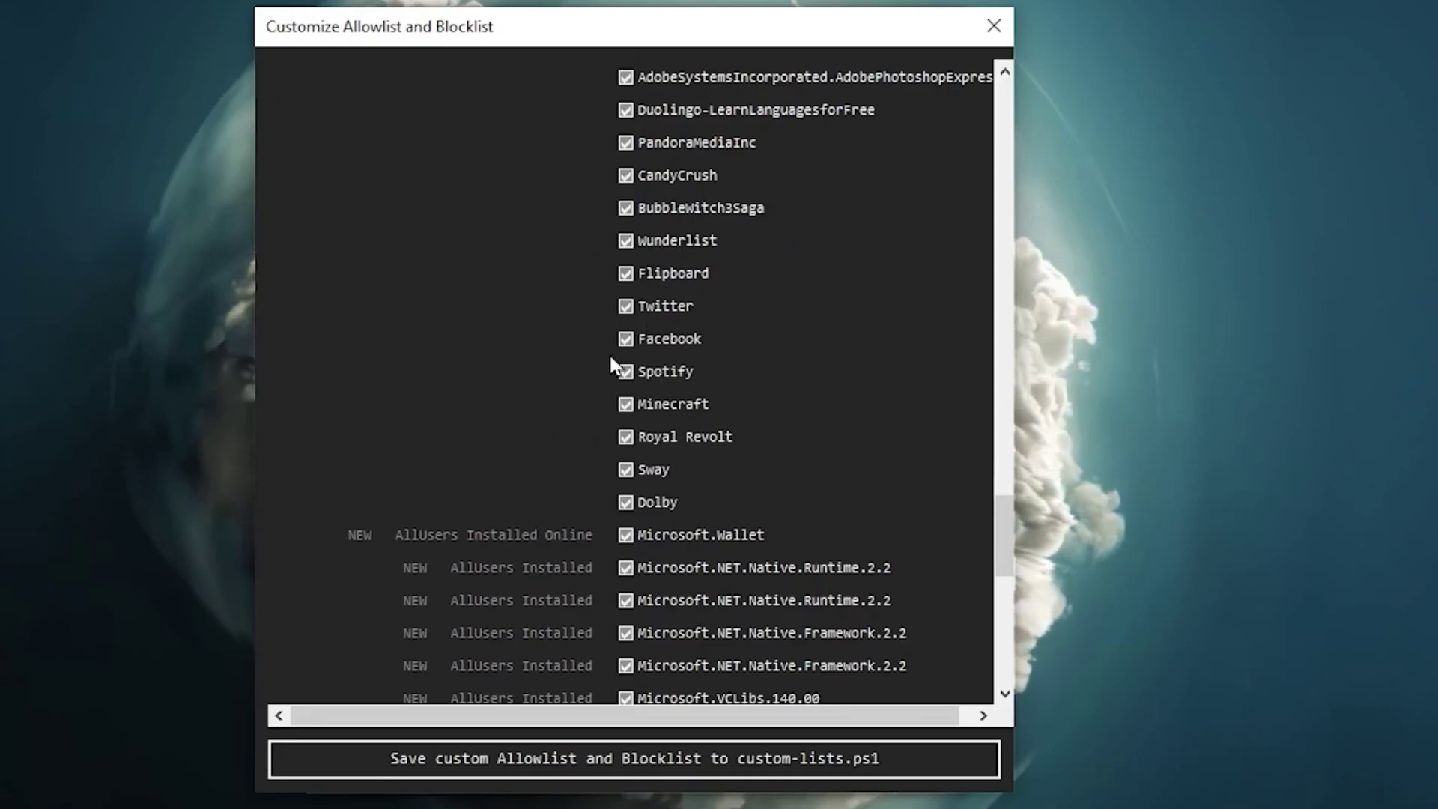
pyautogui.scroll(-8, 816, 419)
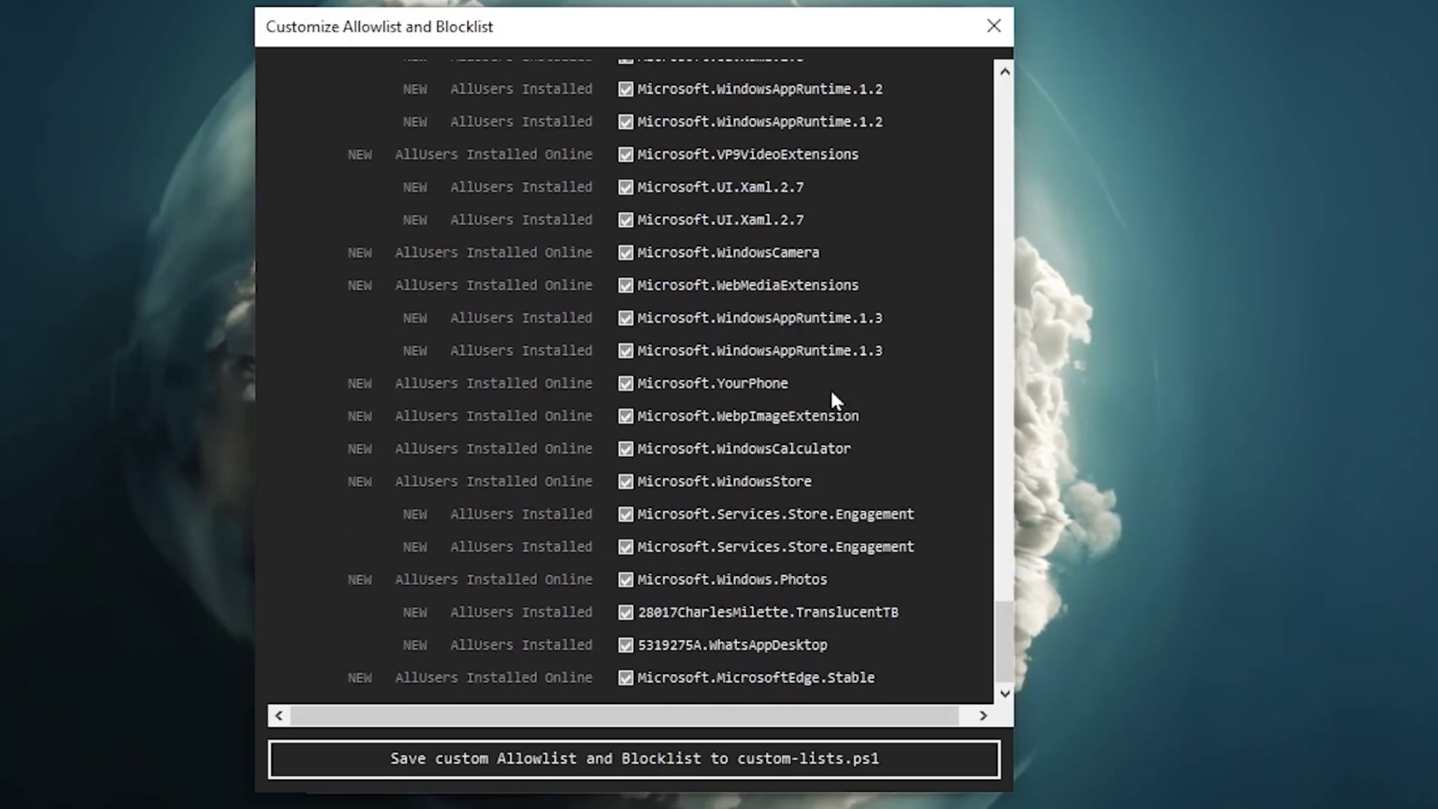
pyautogui.scroll(11, 824, 397)
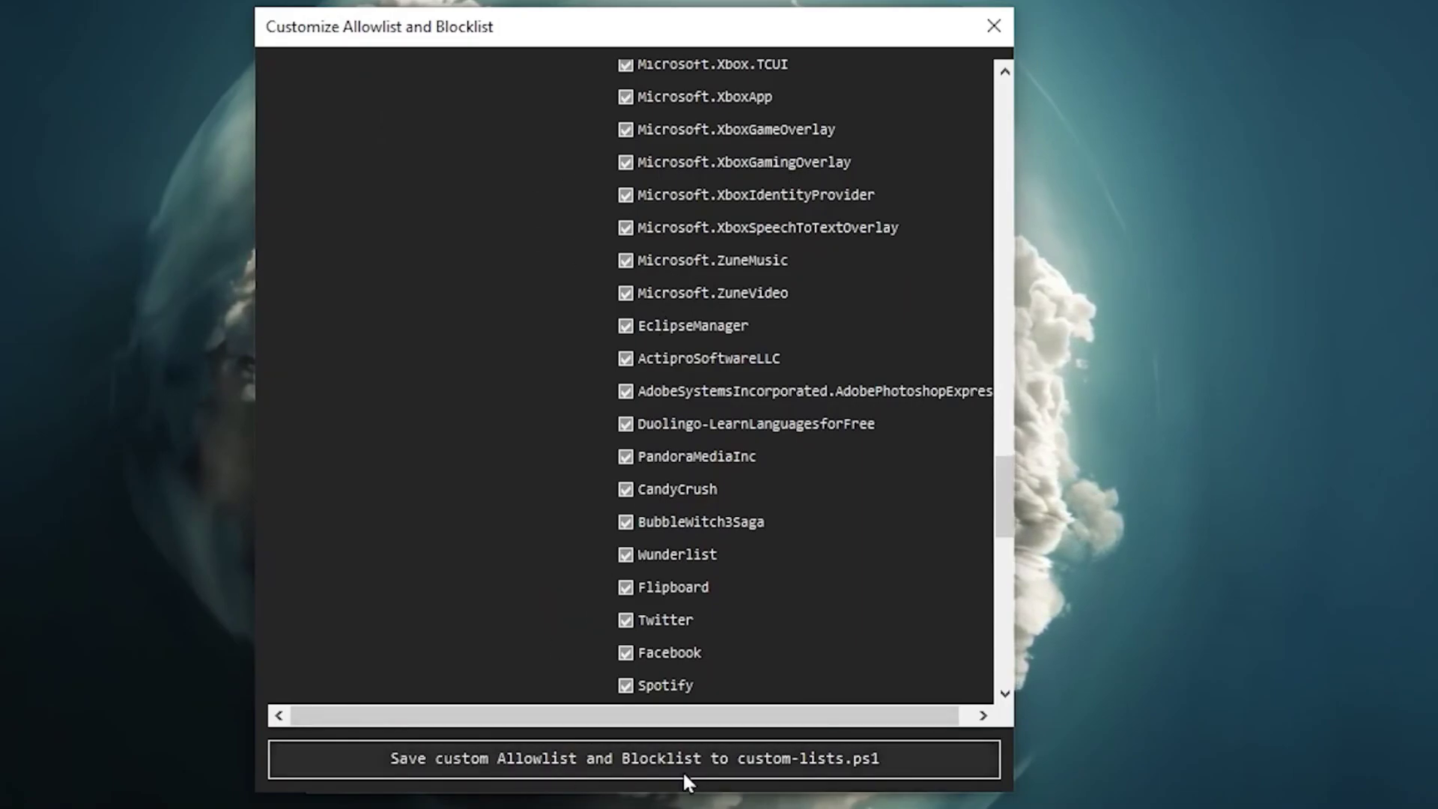
pyautogui.click(660, 755)
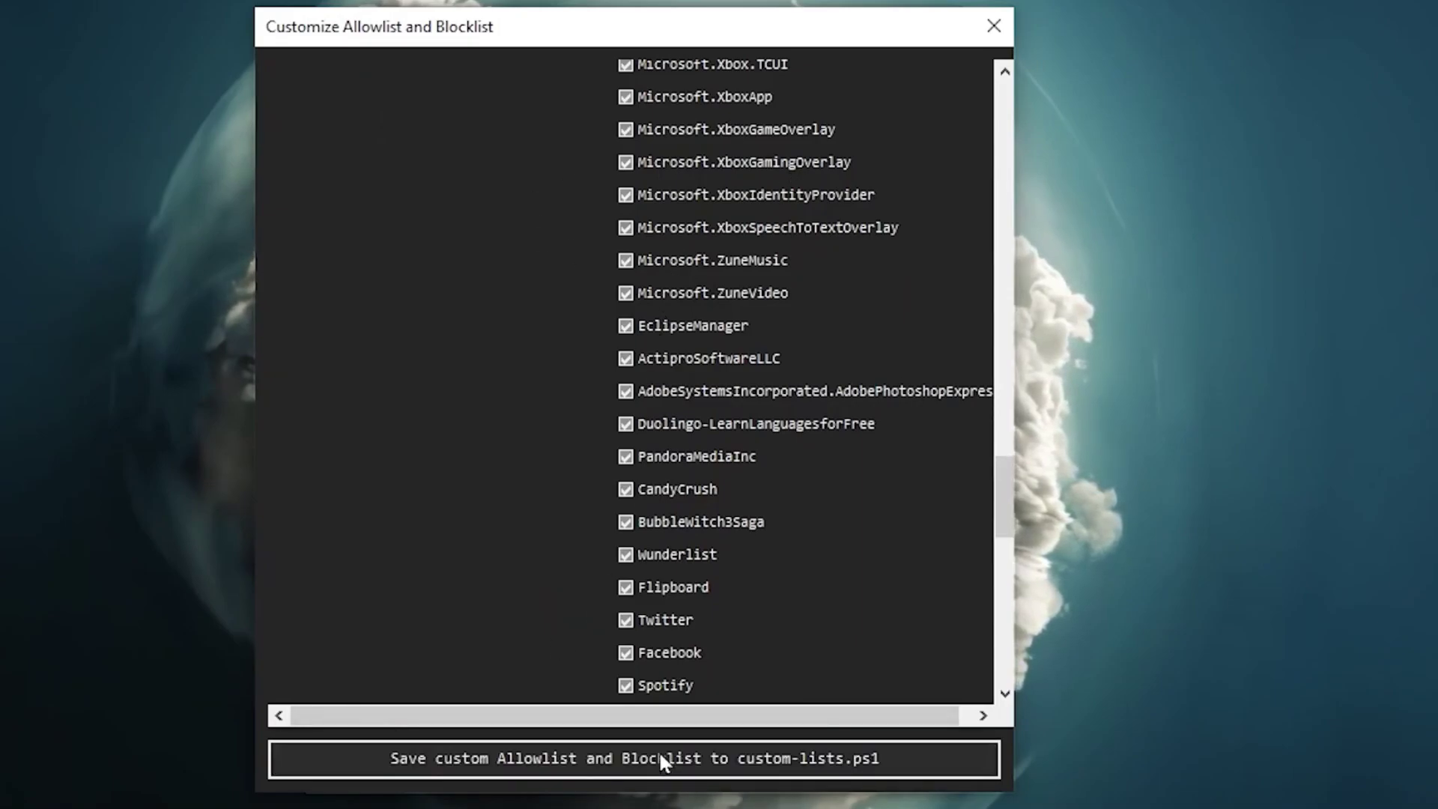
pyautogui.click(992, 29)
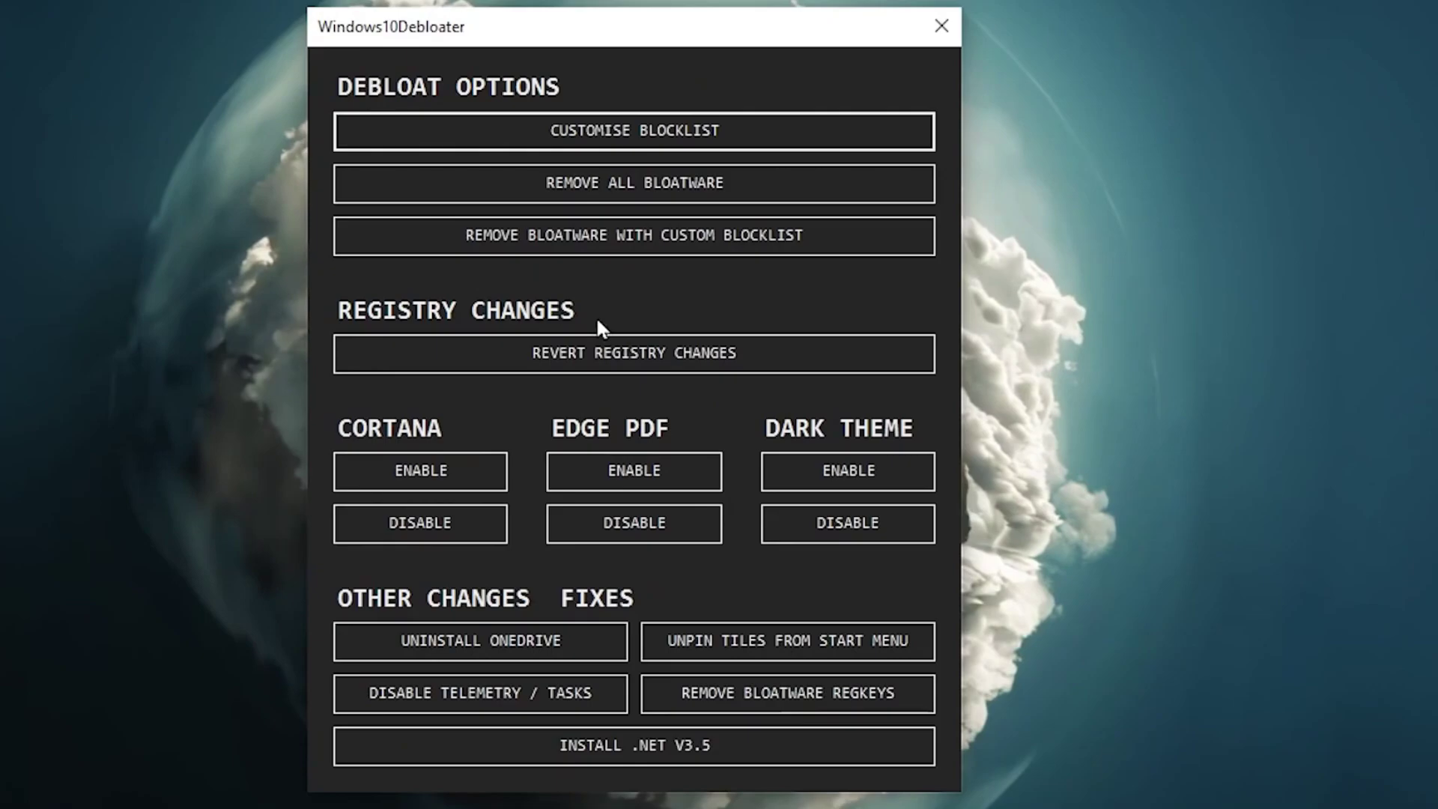
# Disable Cortana and Edge PDF, remove the bloatware registry keys, and disable telemetry and tasks
pyautogui.click(416, 528)
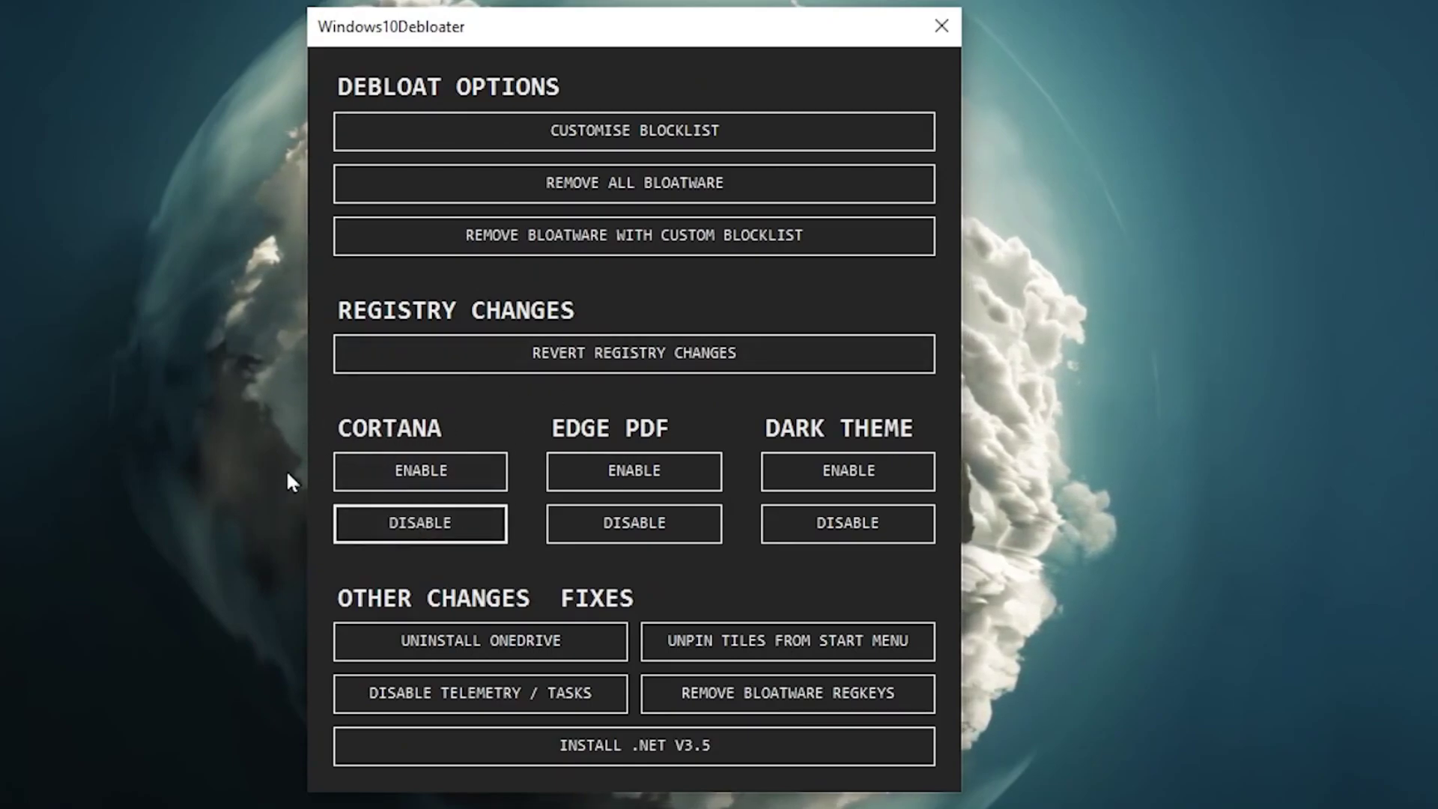
pyautogui.click(638, 523)
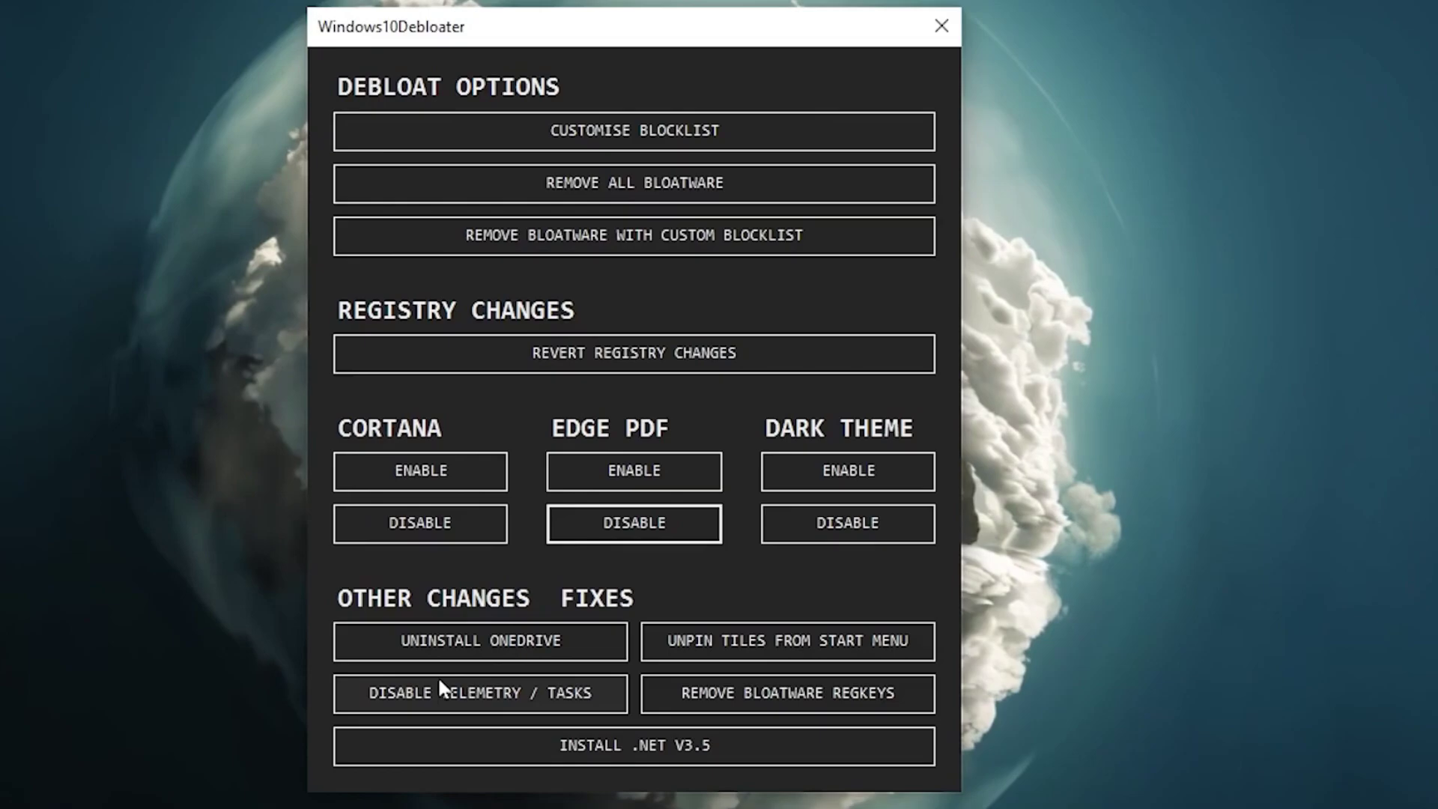
pyautogui.click(728, 698)
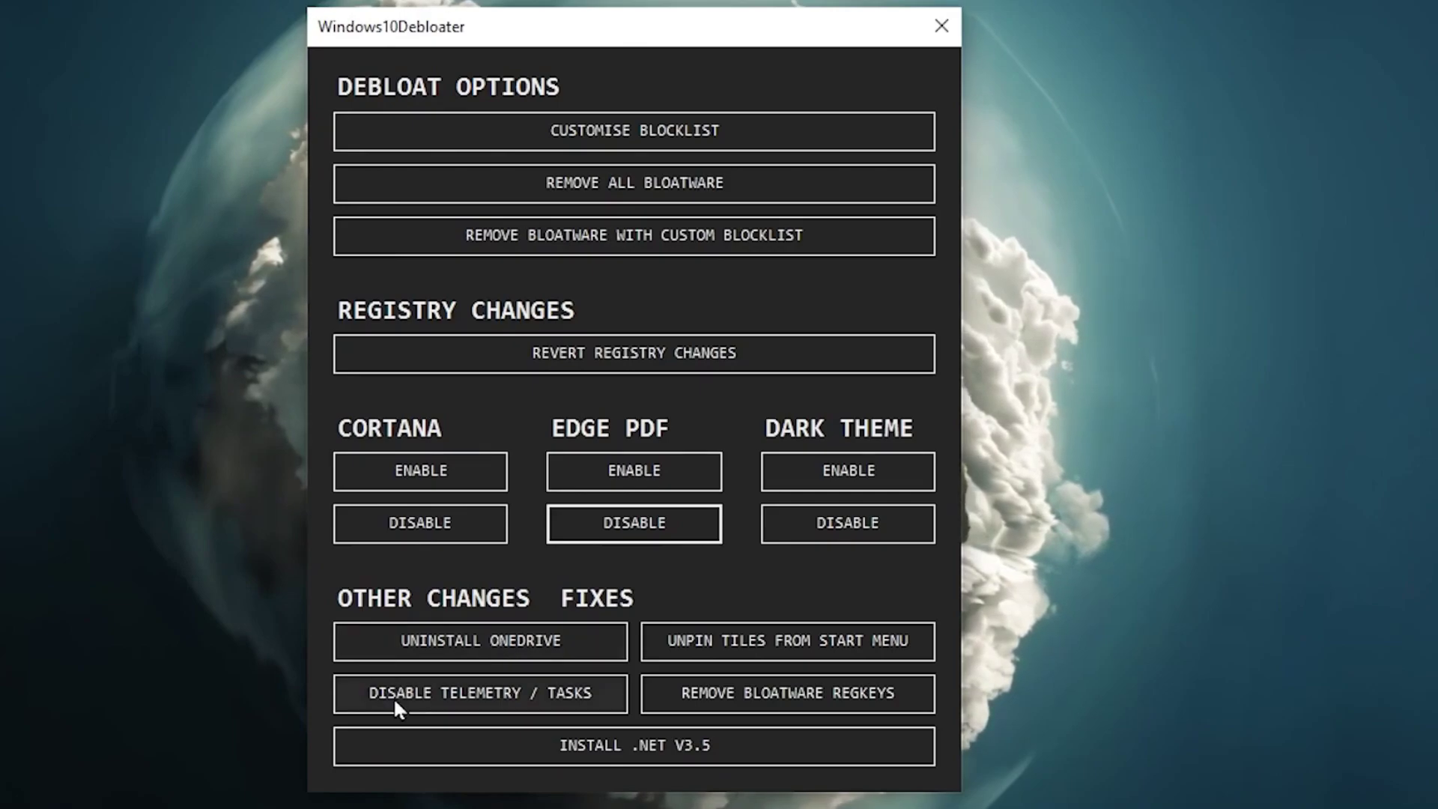
pyautogui.click(475, 692)
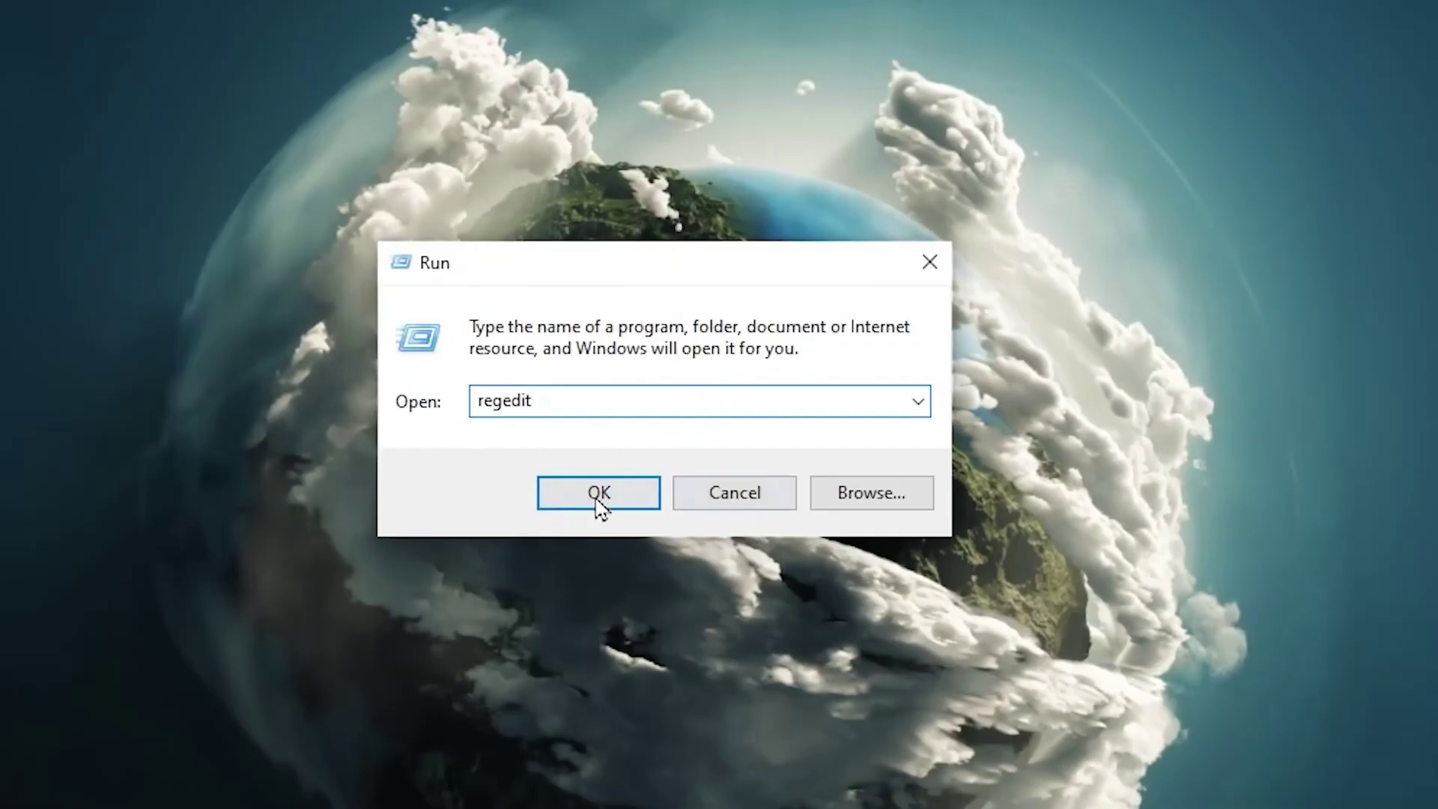
# Launch Registry Editor as administrator and expand HKEY_LOCAL_MACHINE\SYSTEM\CurrentControlSet\Services
pyautogui.click(616, 497)
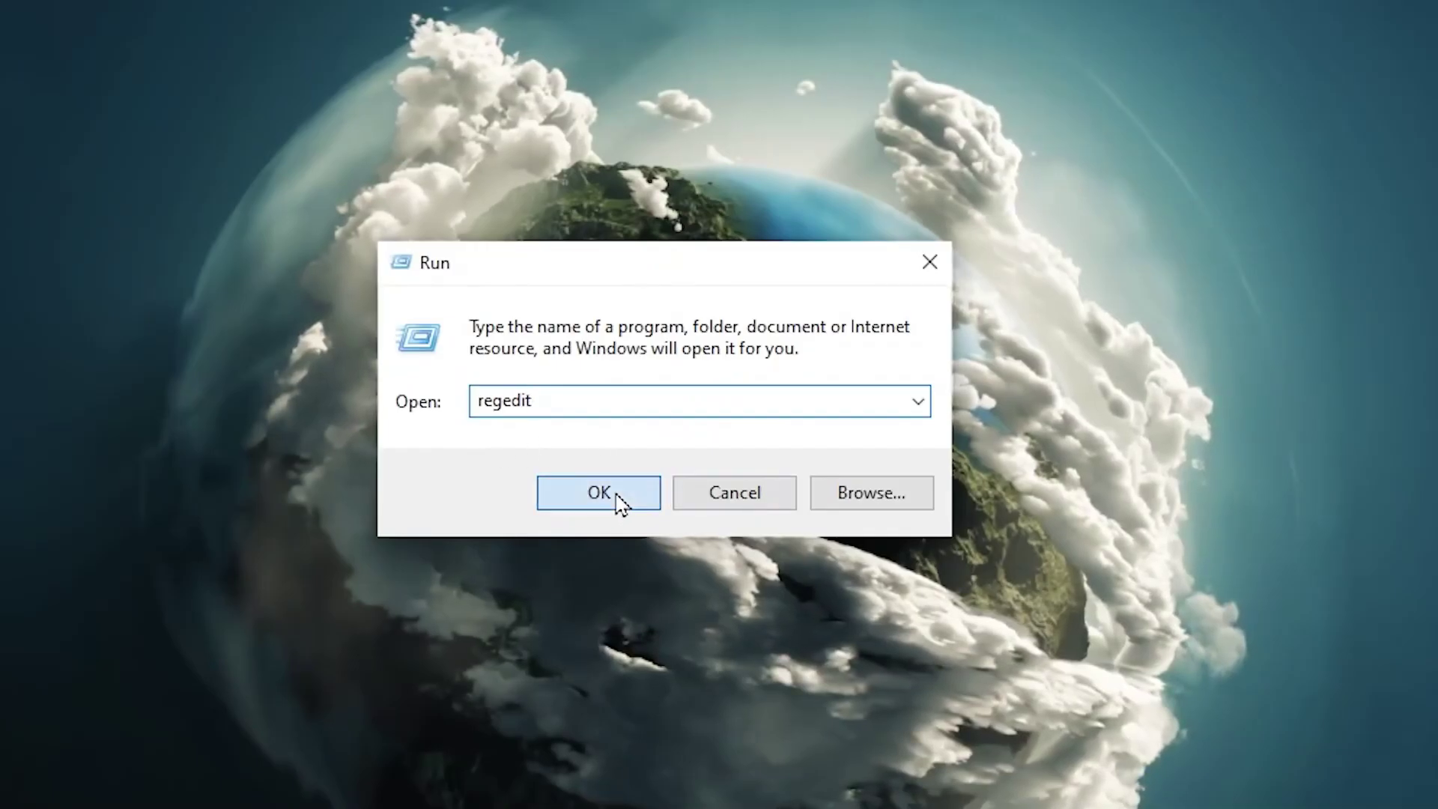
pyautogui.click(571, 720)
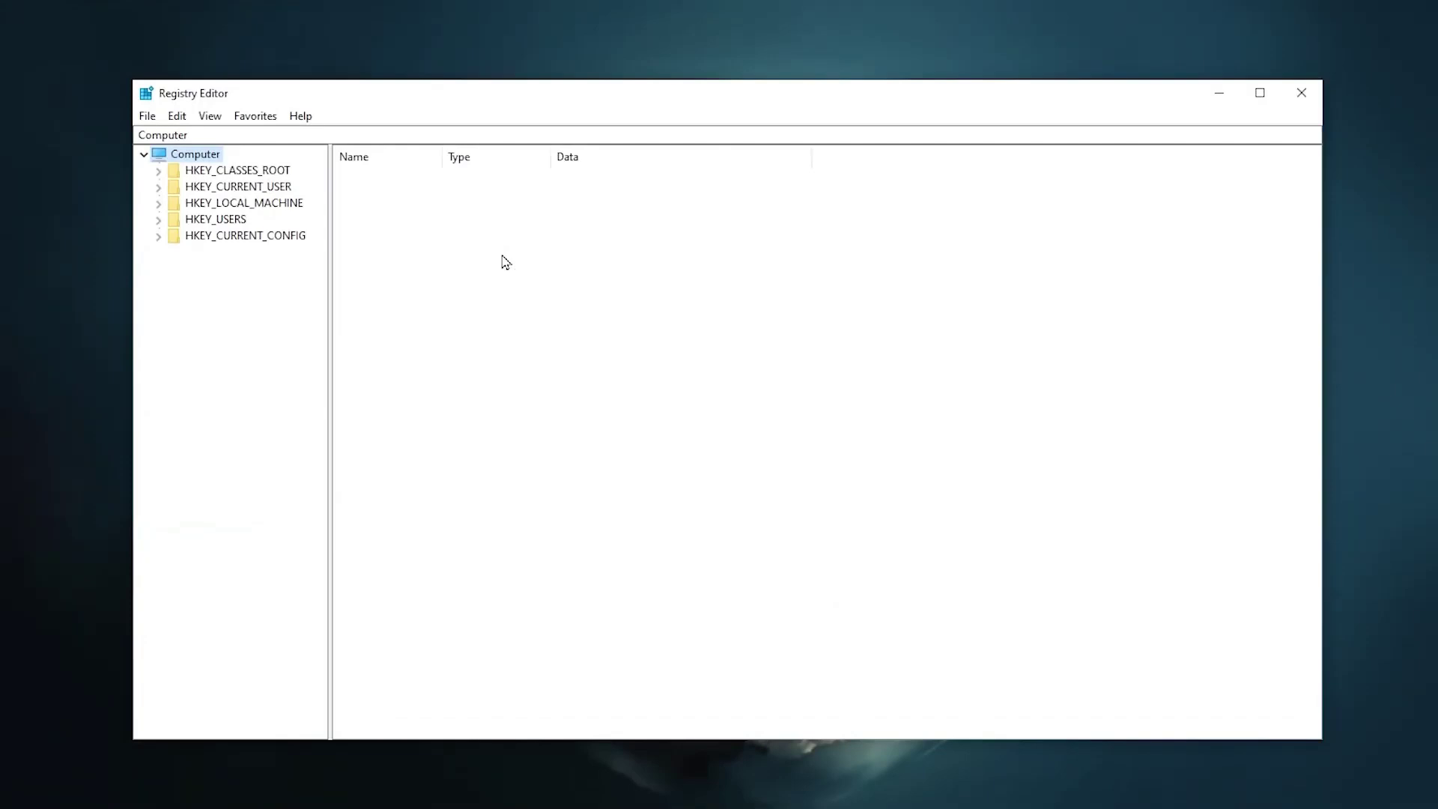
pyautogui.click(157, 204)
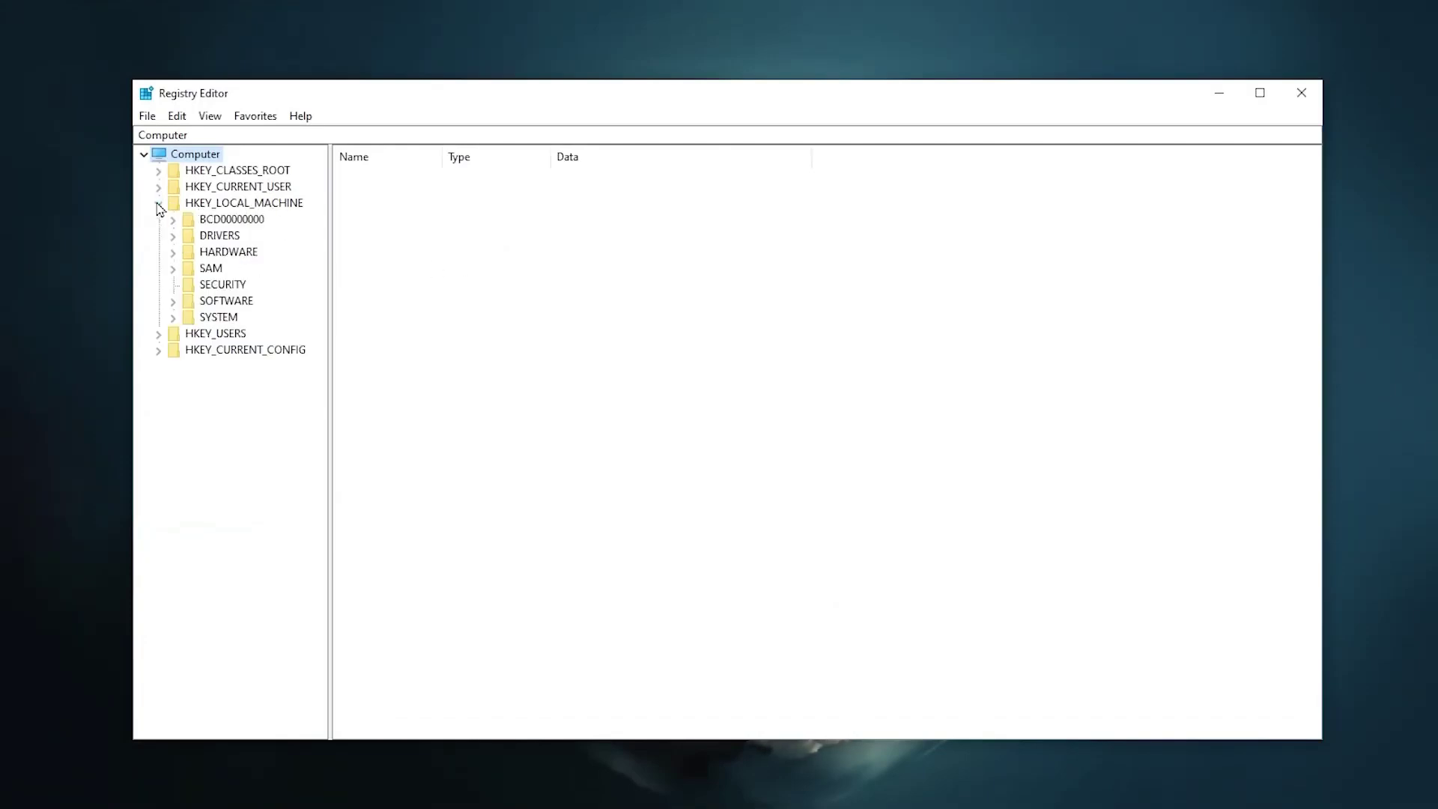
pyautogui.click(173, 318)
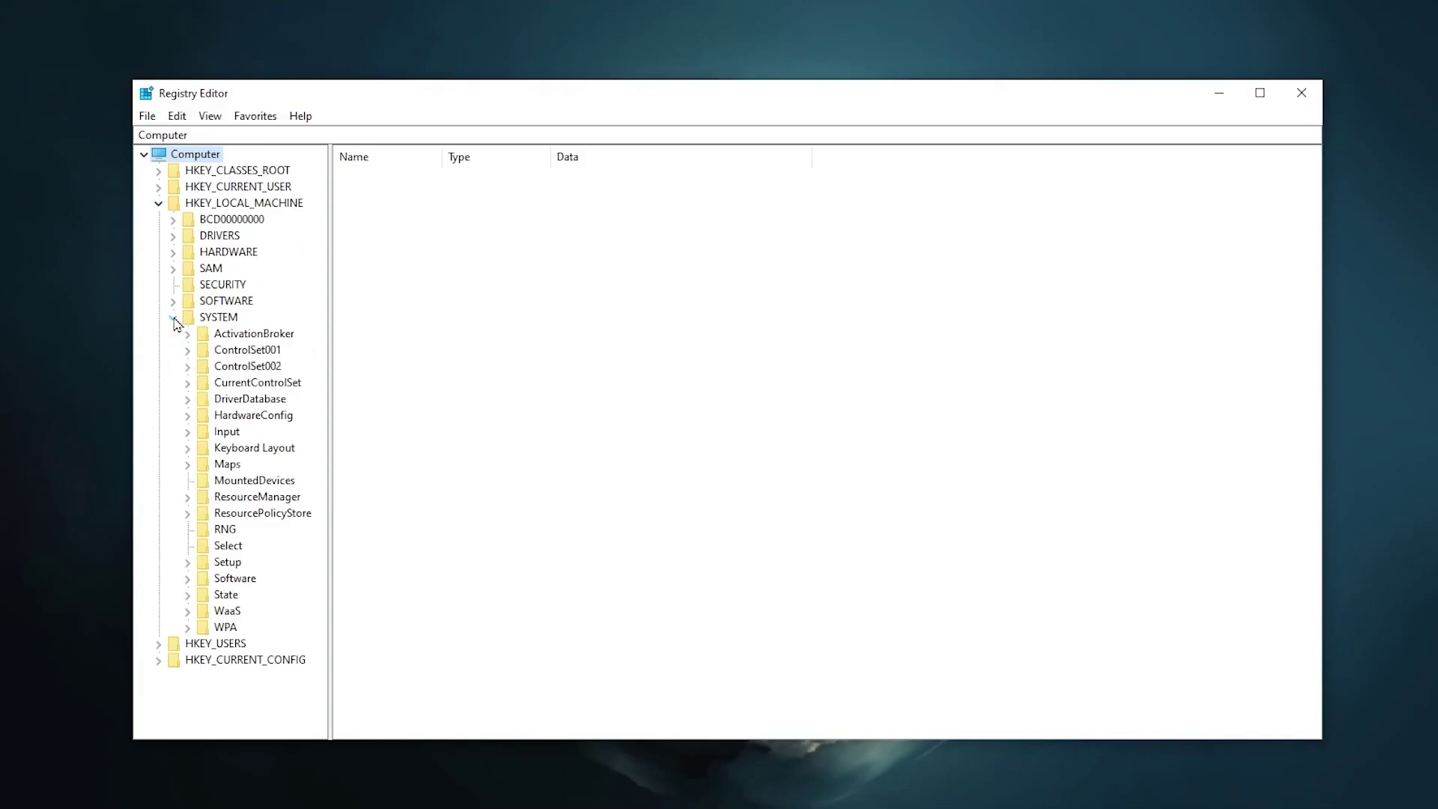
pyautogui.click(188, 383)
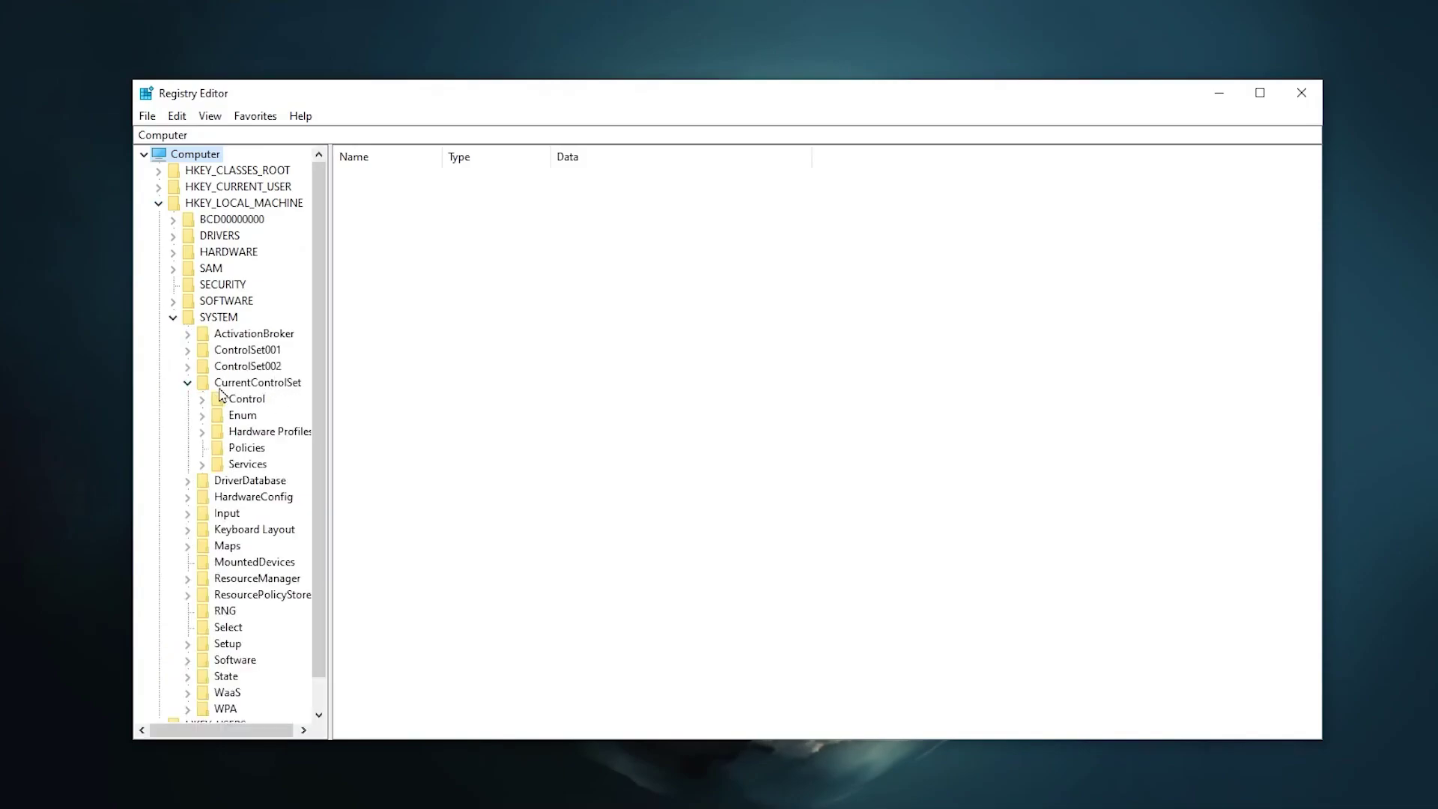
pyautogui.click(204, 465)
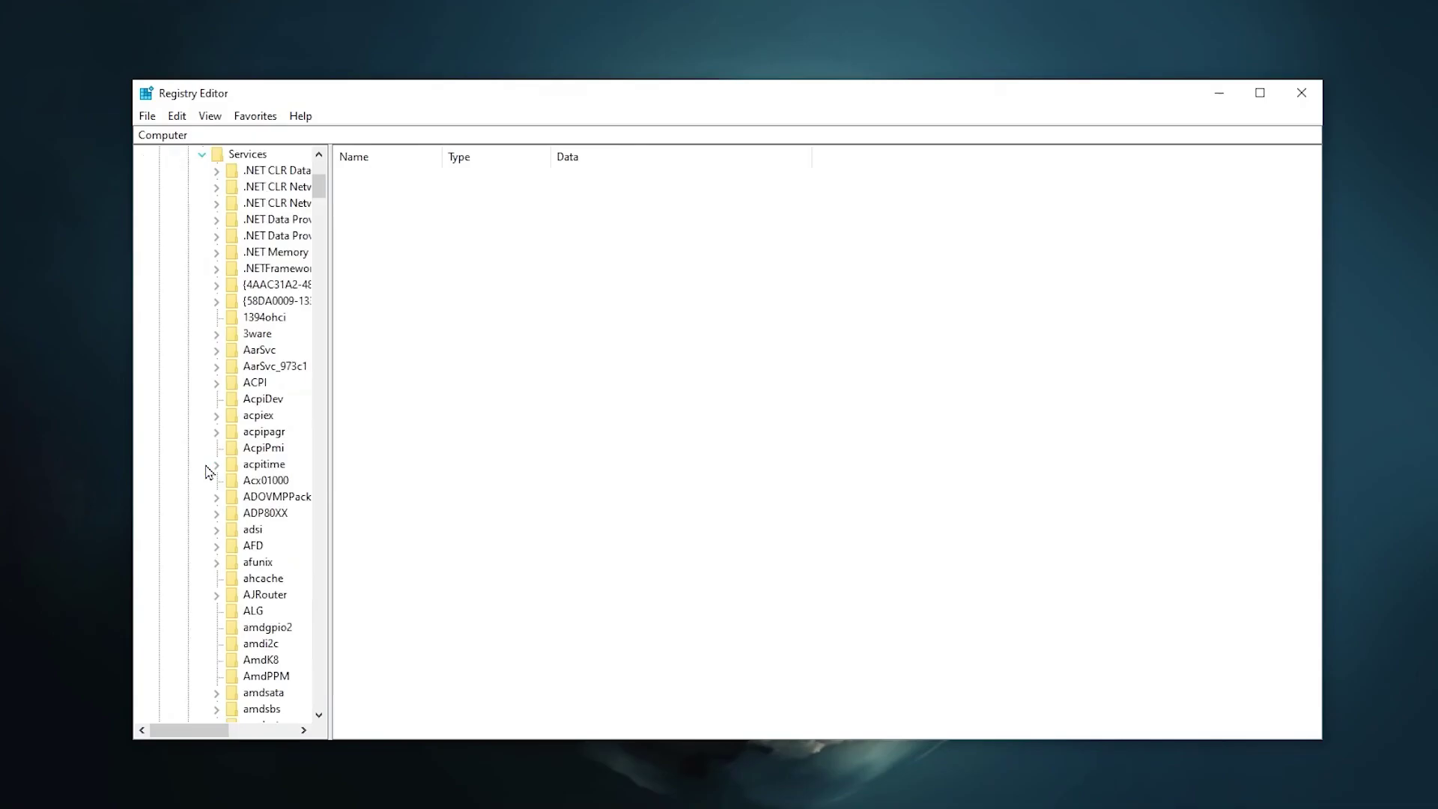
# Navigate down to the Tcpip\Parameters\Interfaces key
pyautogui.scroll(-20, 225, 487)
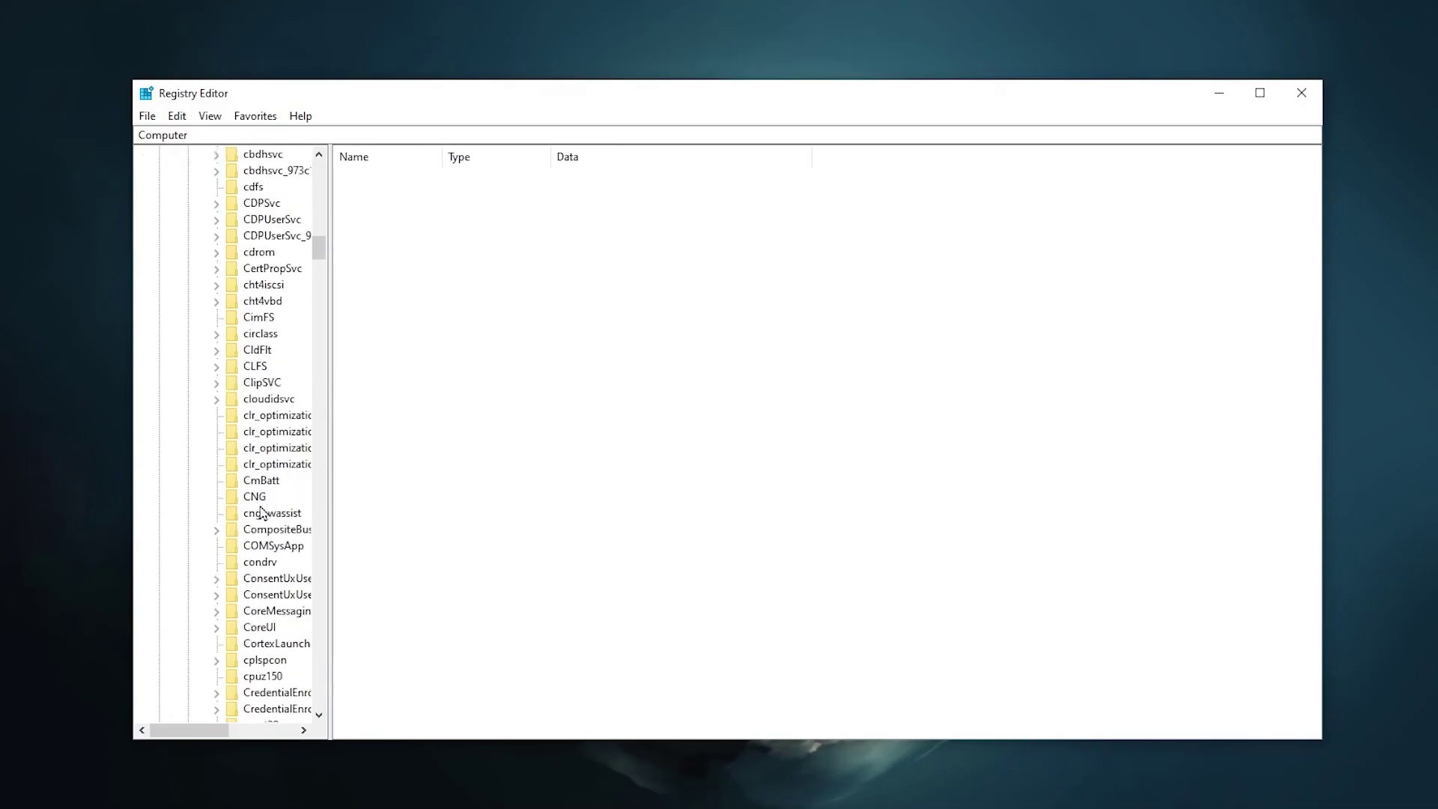
pyautogui.click(254, 317)
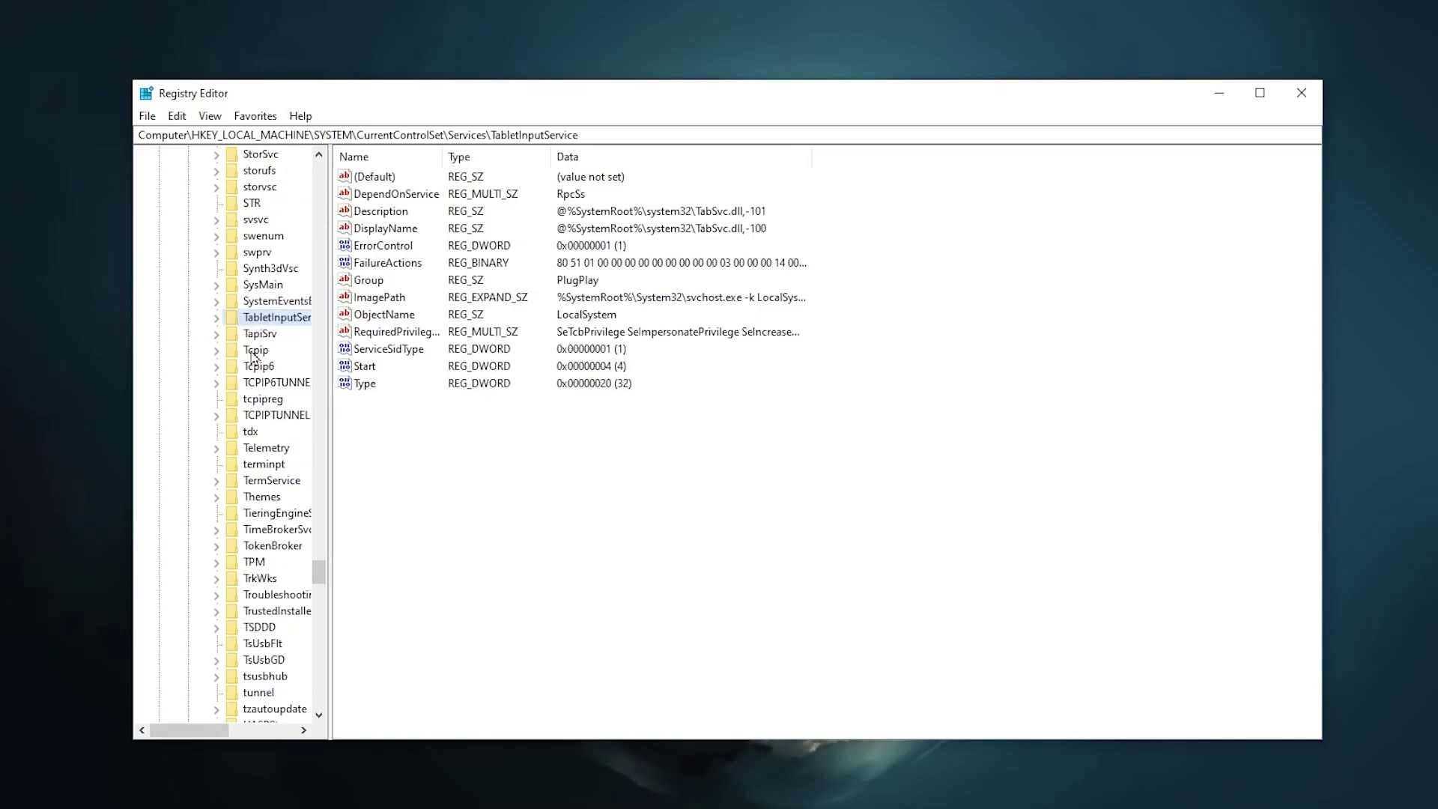
pyautogui.click(217, 350)
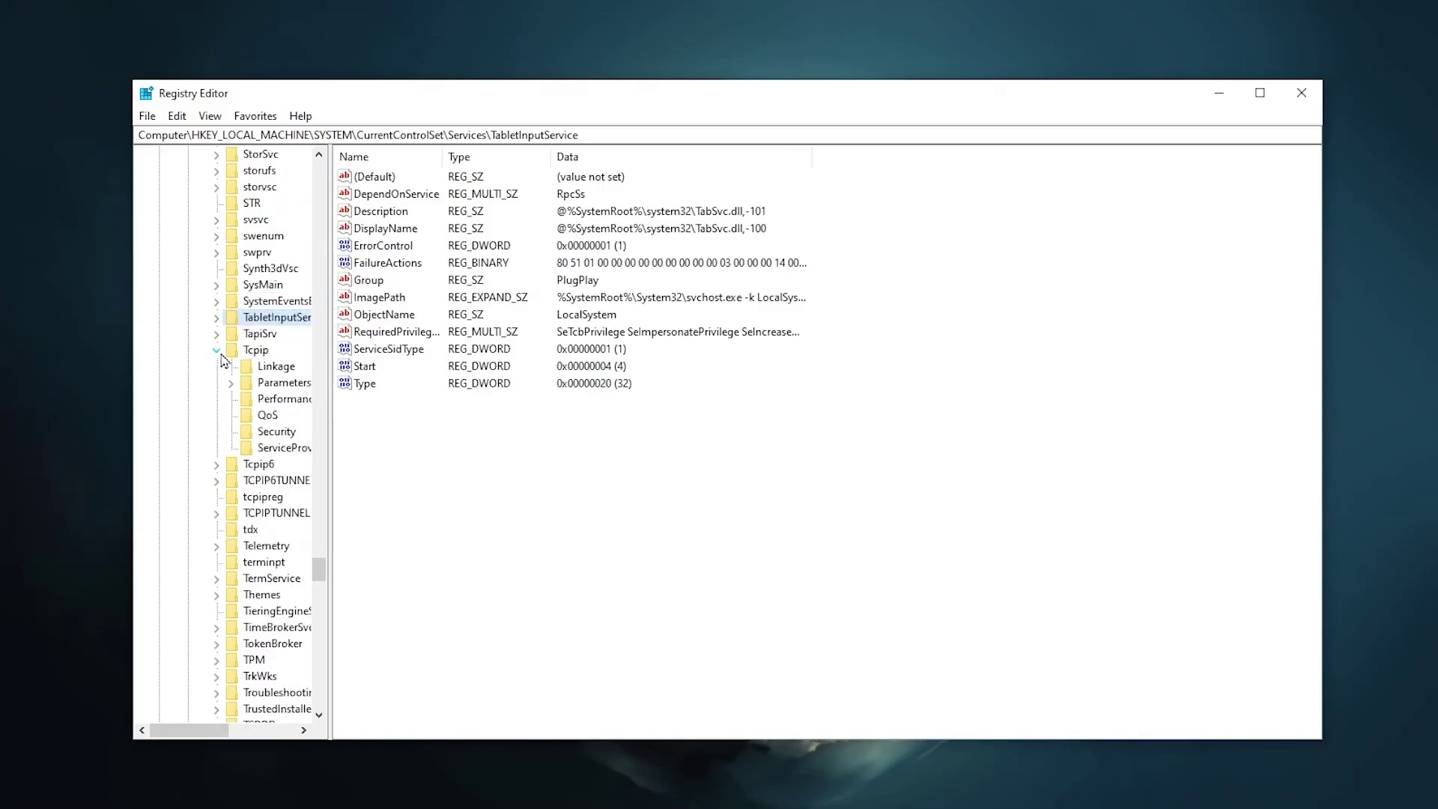
pyautogui.click(222, 356)
pyautogui.click(230, 382)
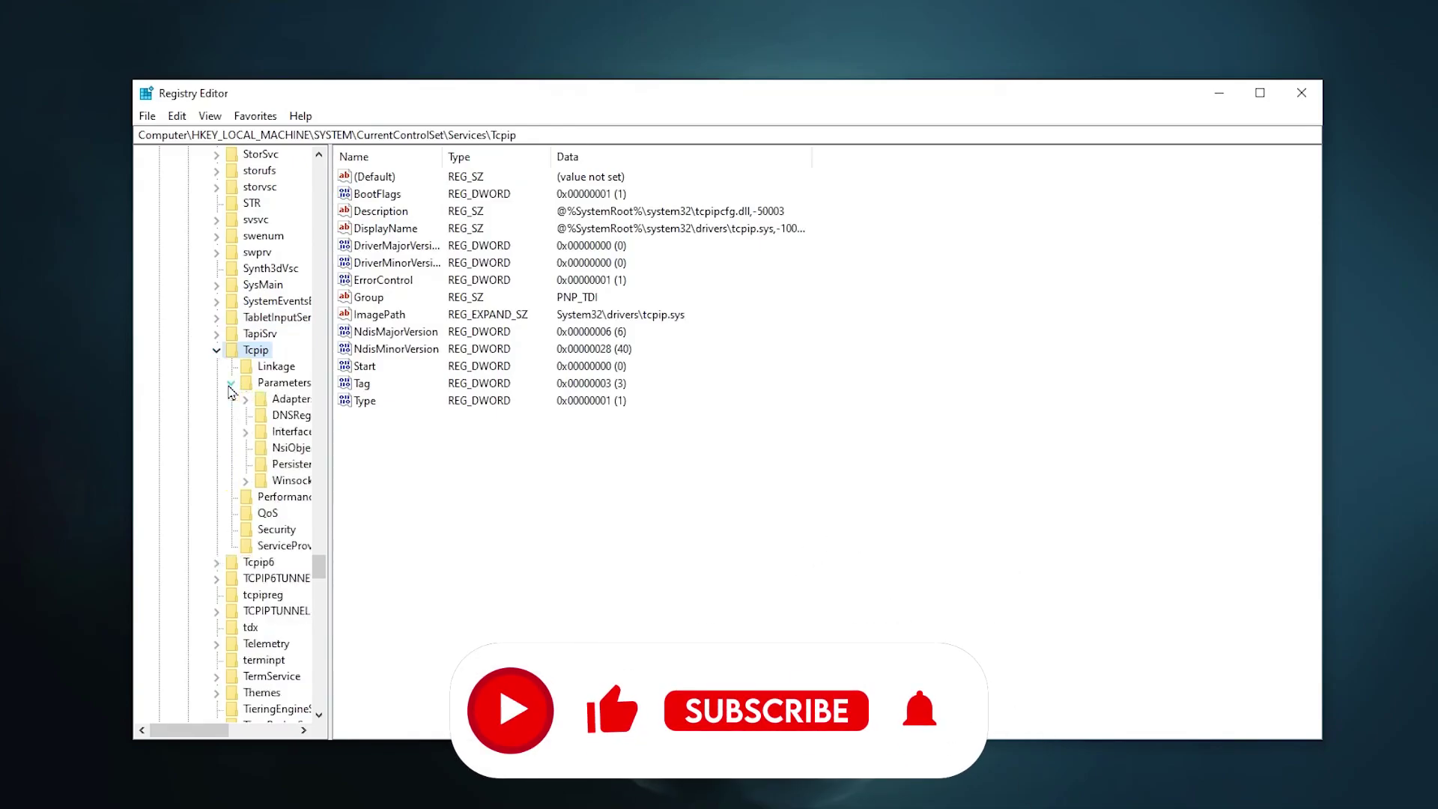
pyautogui.click(292, 439)
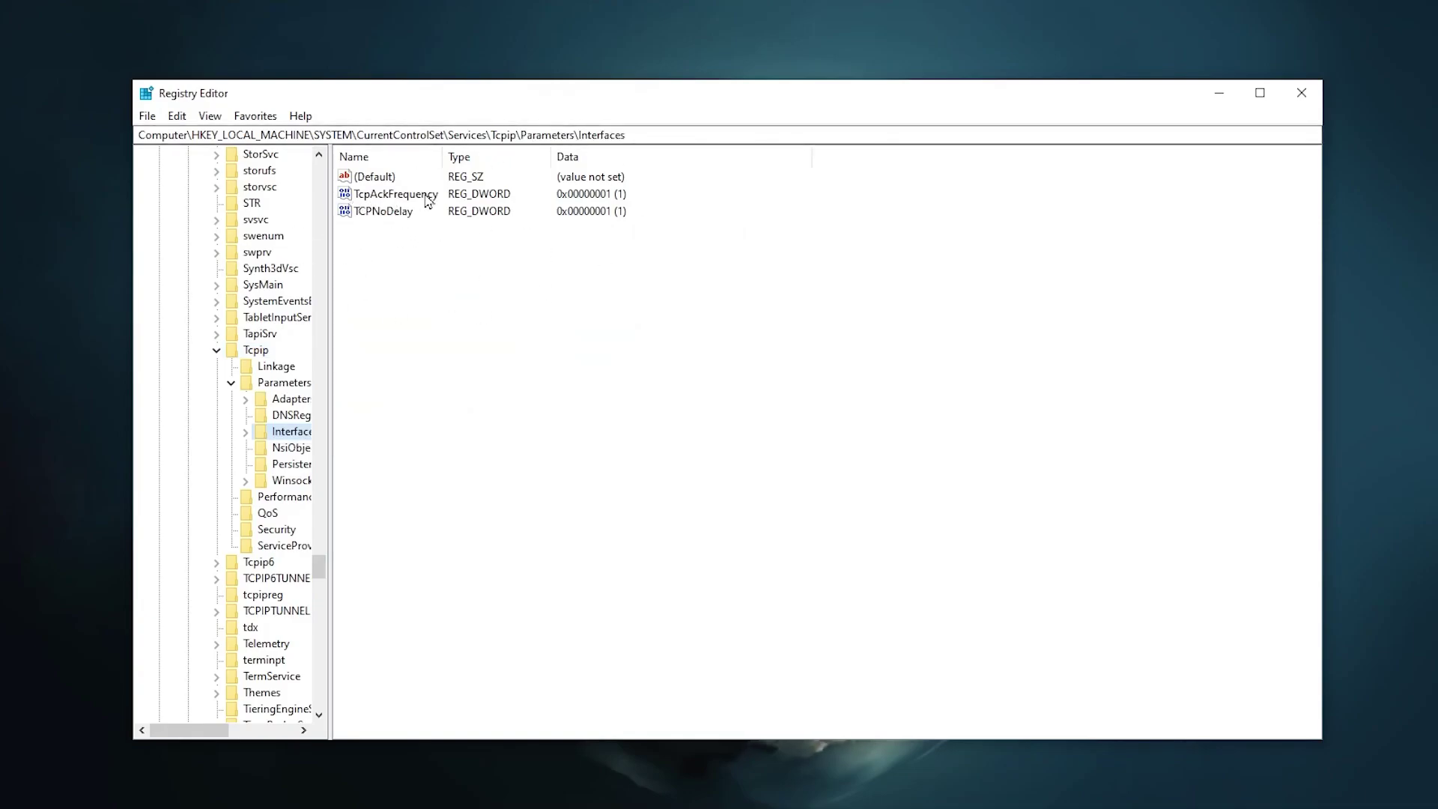
# Check that TcpAckFrequency and TCPNoDelay under Interfaces are both set to 1
pyautogui.rightClick(425, 248)
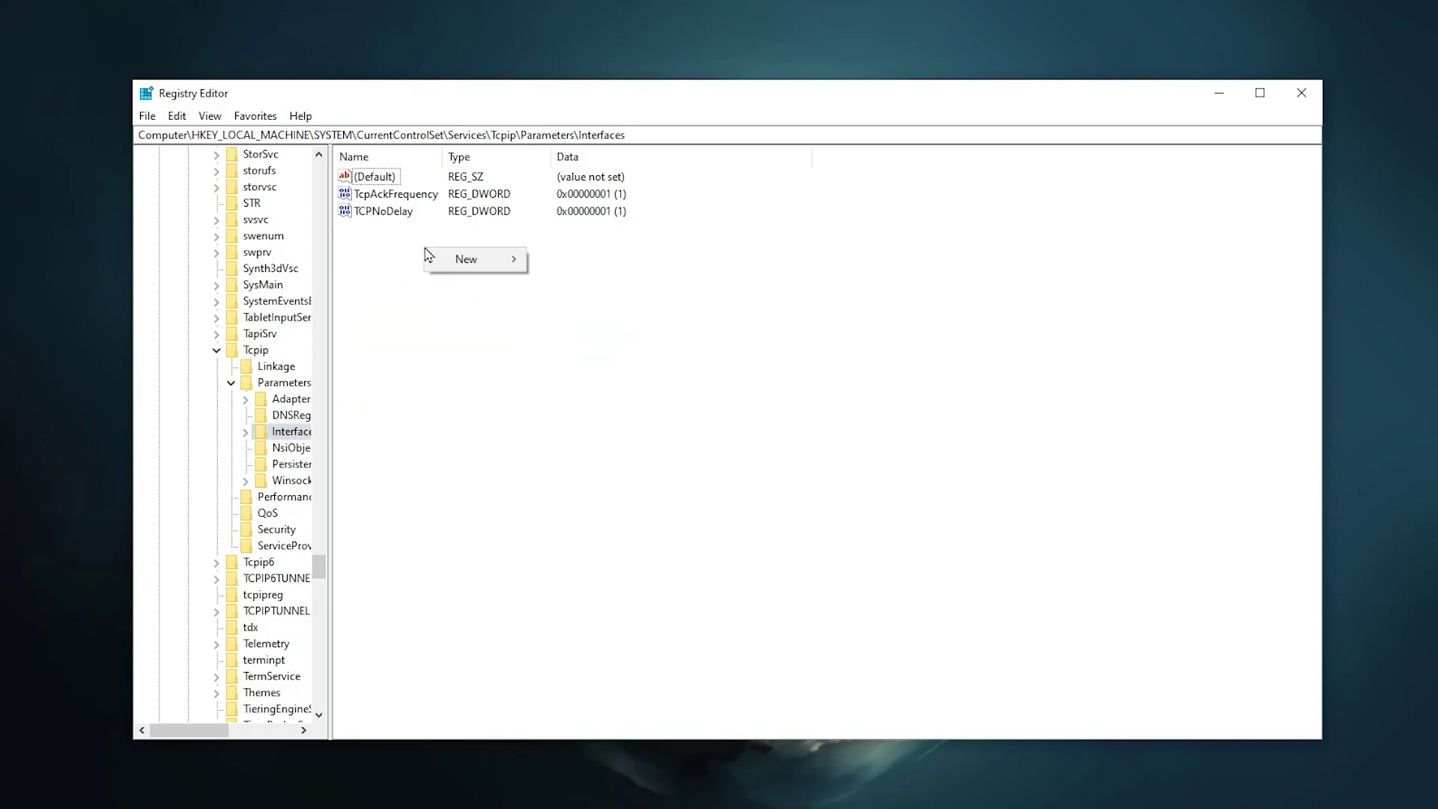
pyautogui.moveTo(446, 259)
pyautogui.rightClick(374, 193)
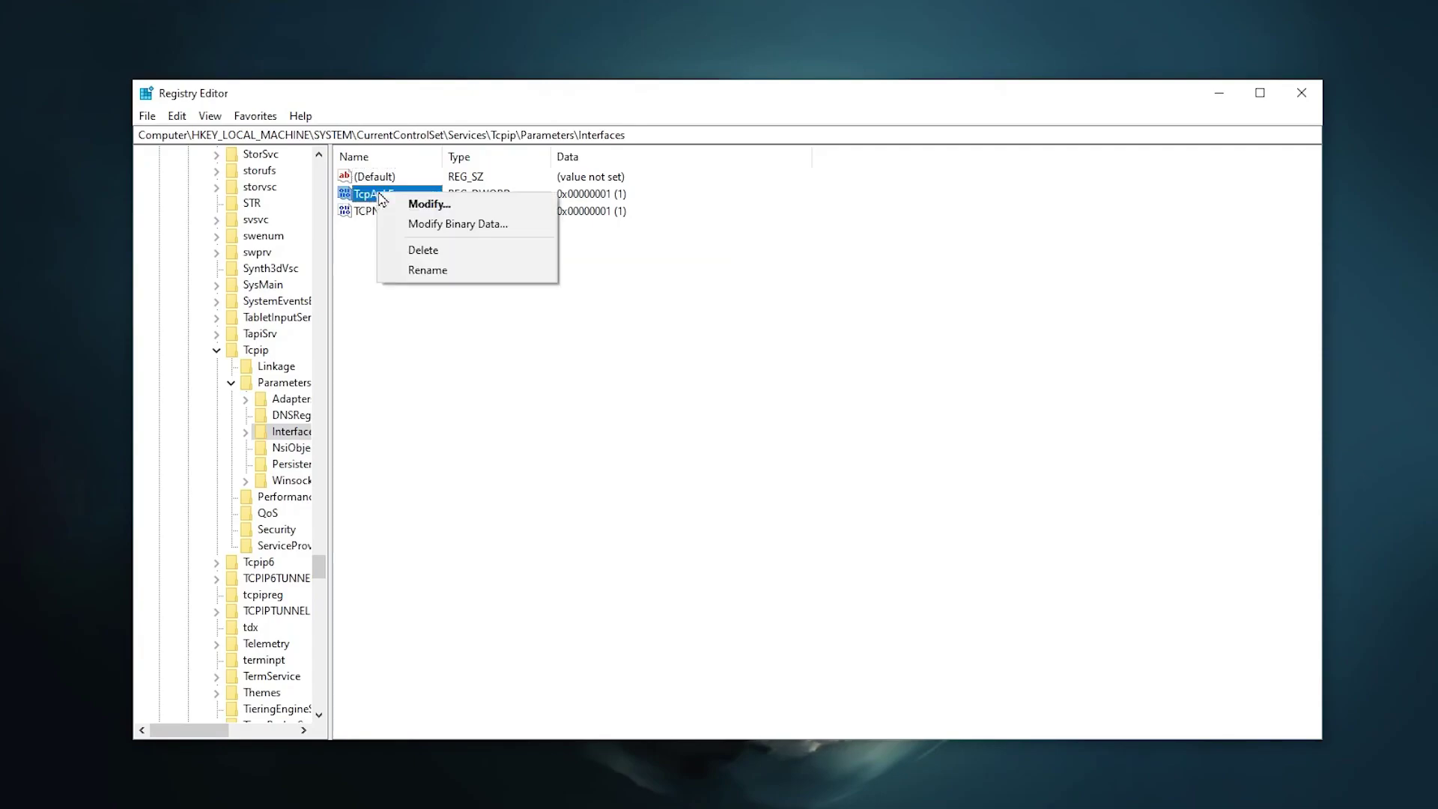
pyautogui.click(401, 202)
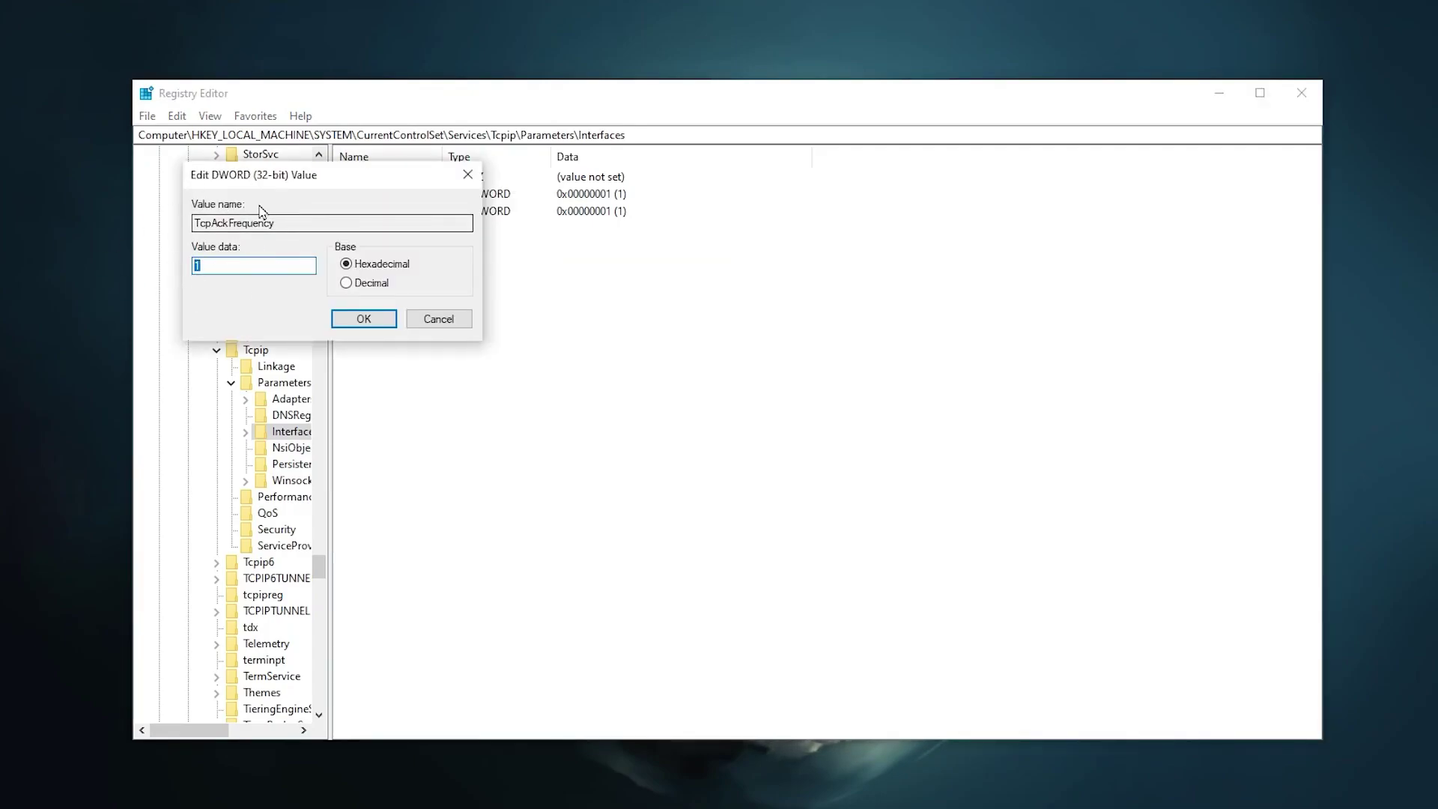
pyautogui.click(364, 319)
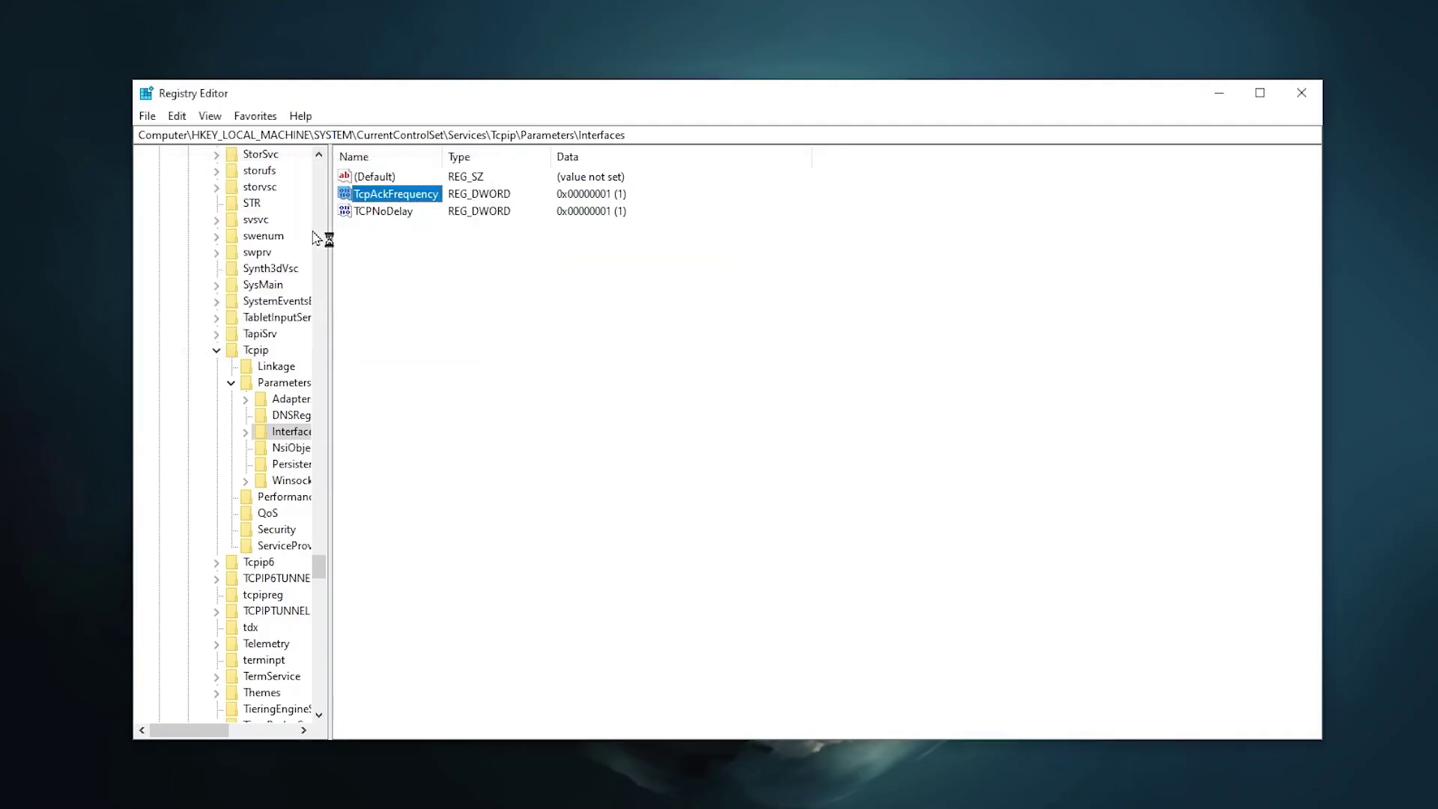
pyautogui.rightClick(392, 212)
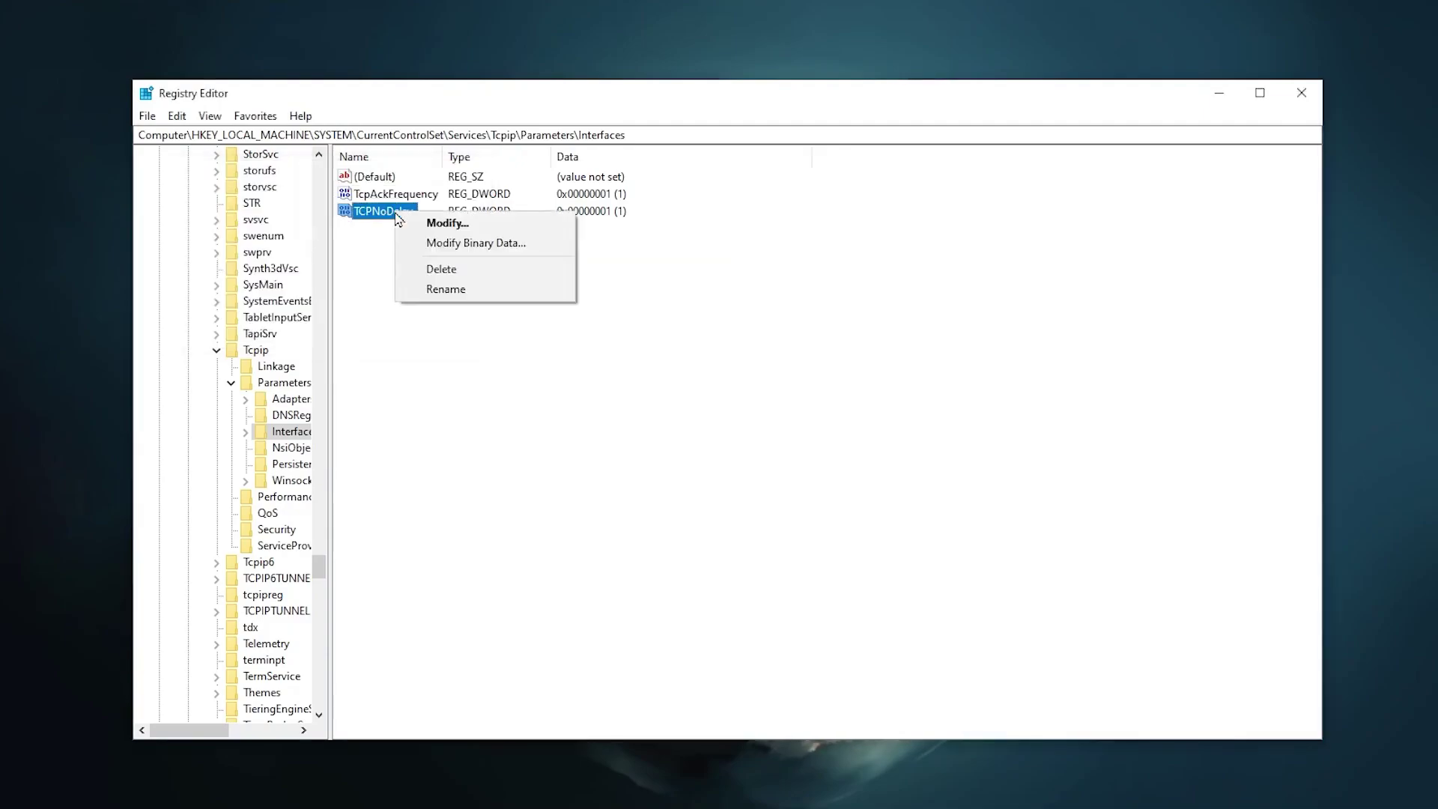
pyautogui.click(450, 223)
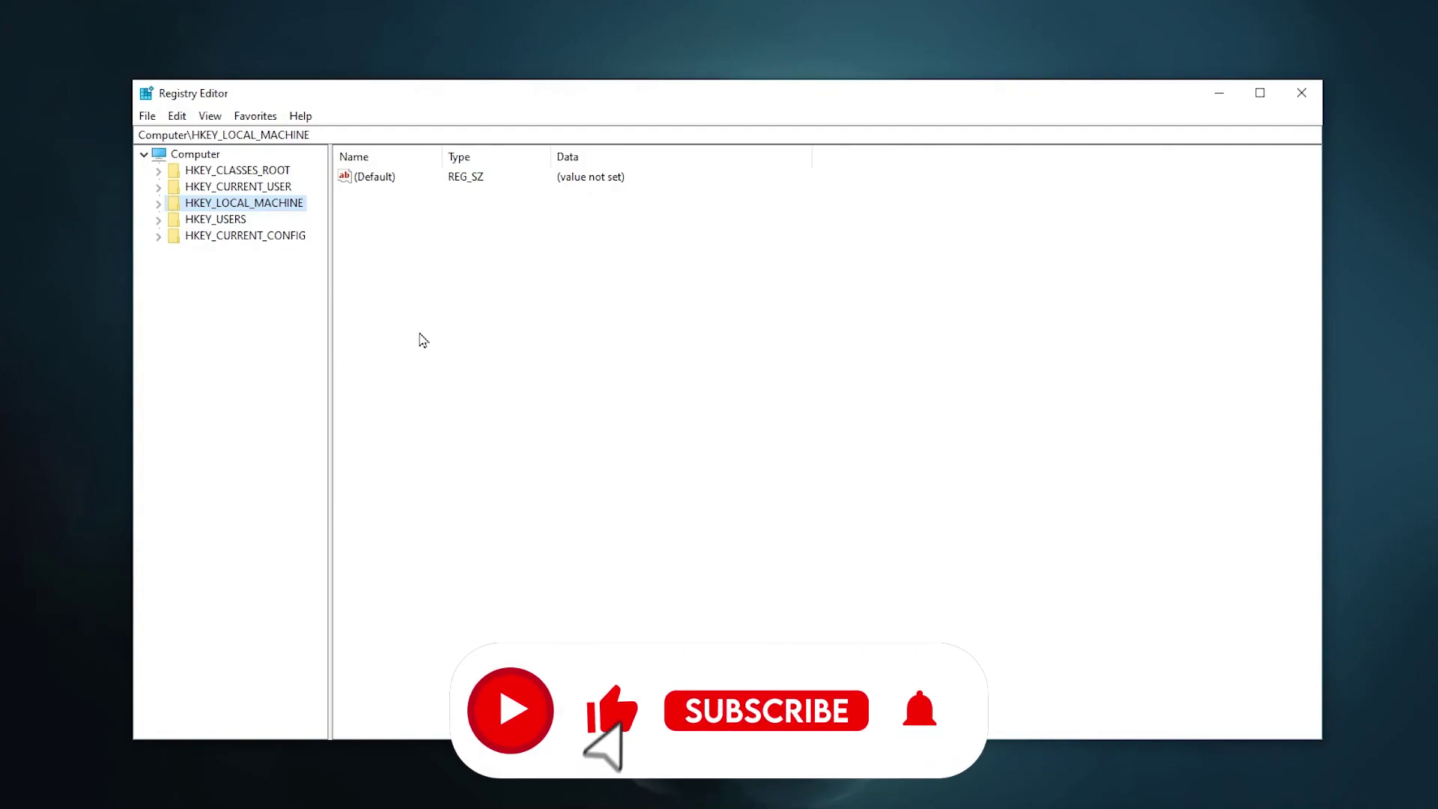
# Expand HKEY_LOCAL_MACHINE\SOFTWARE\Microsoft and jump down to the W subkeys
pyautogui.click(158, 205)
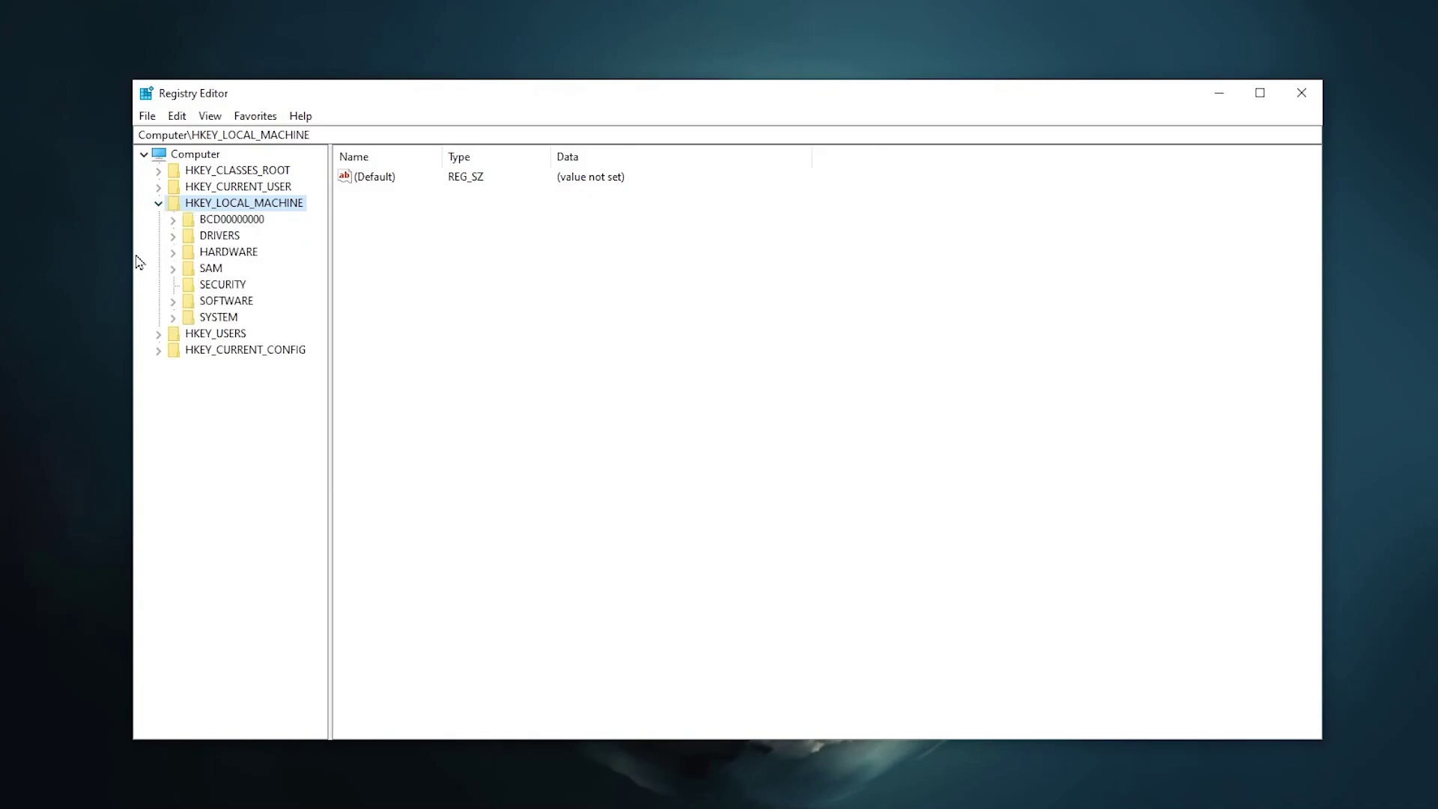
pyautogui.click(173, 302)
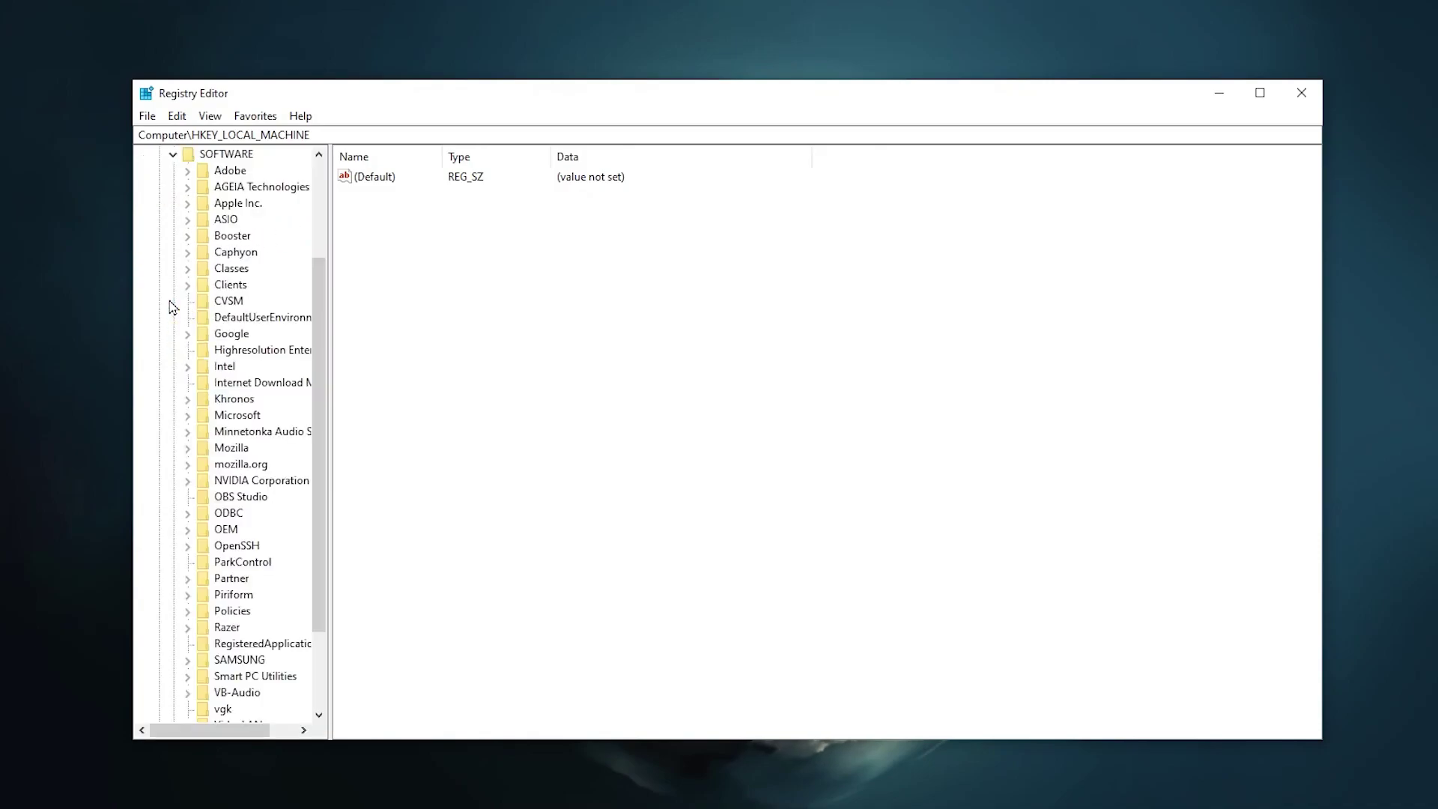
pyautogui.click(188, 417)
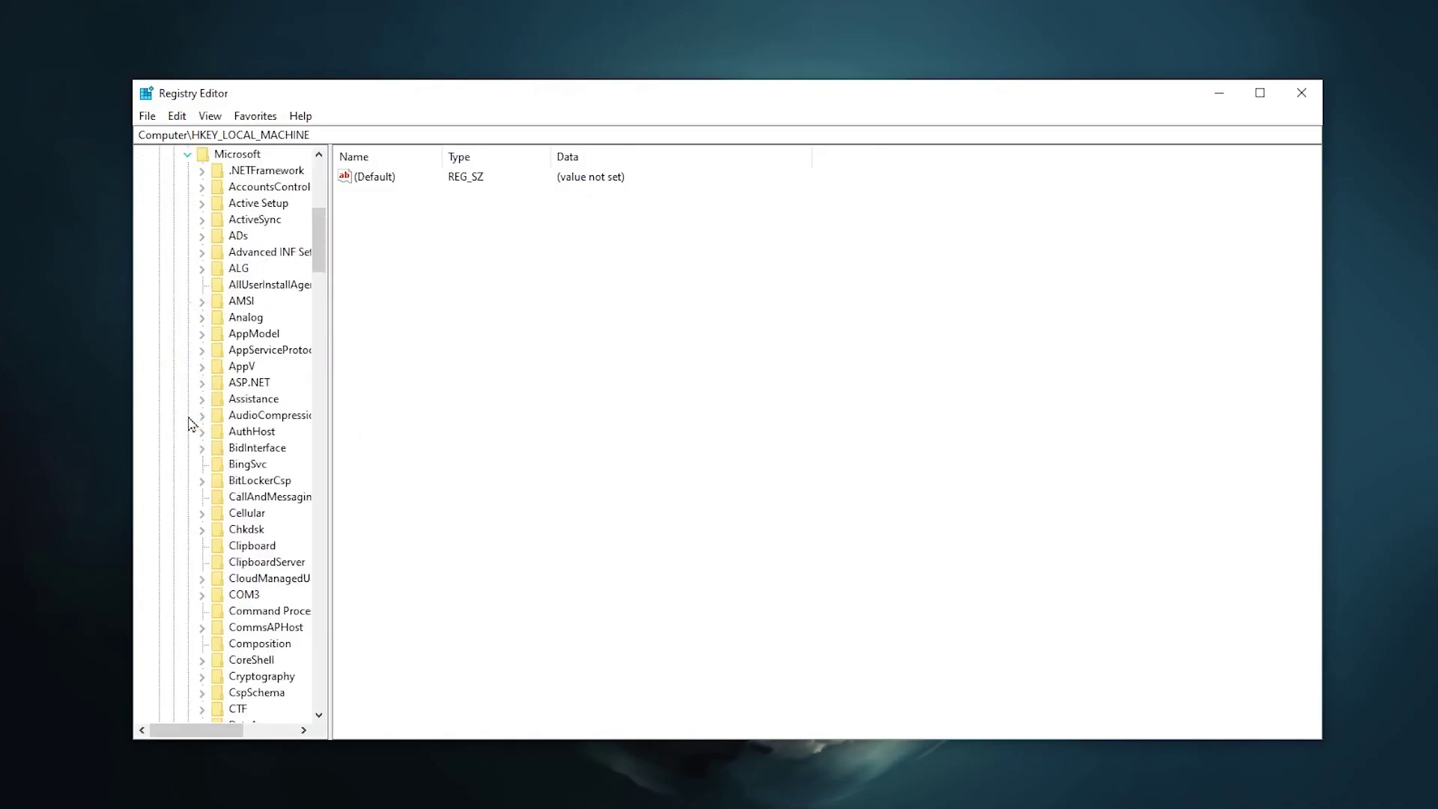
pyautogui.click(241, 365)
pyautogui.press('w')
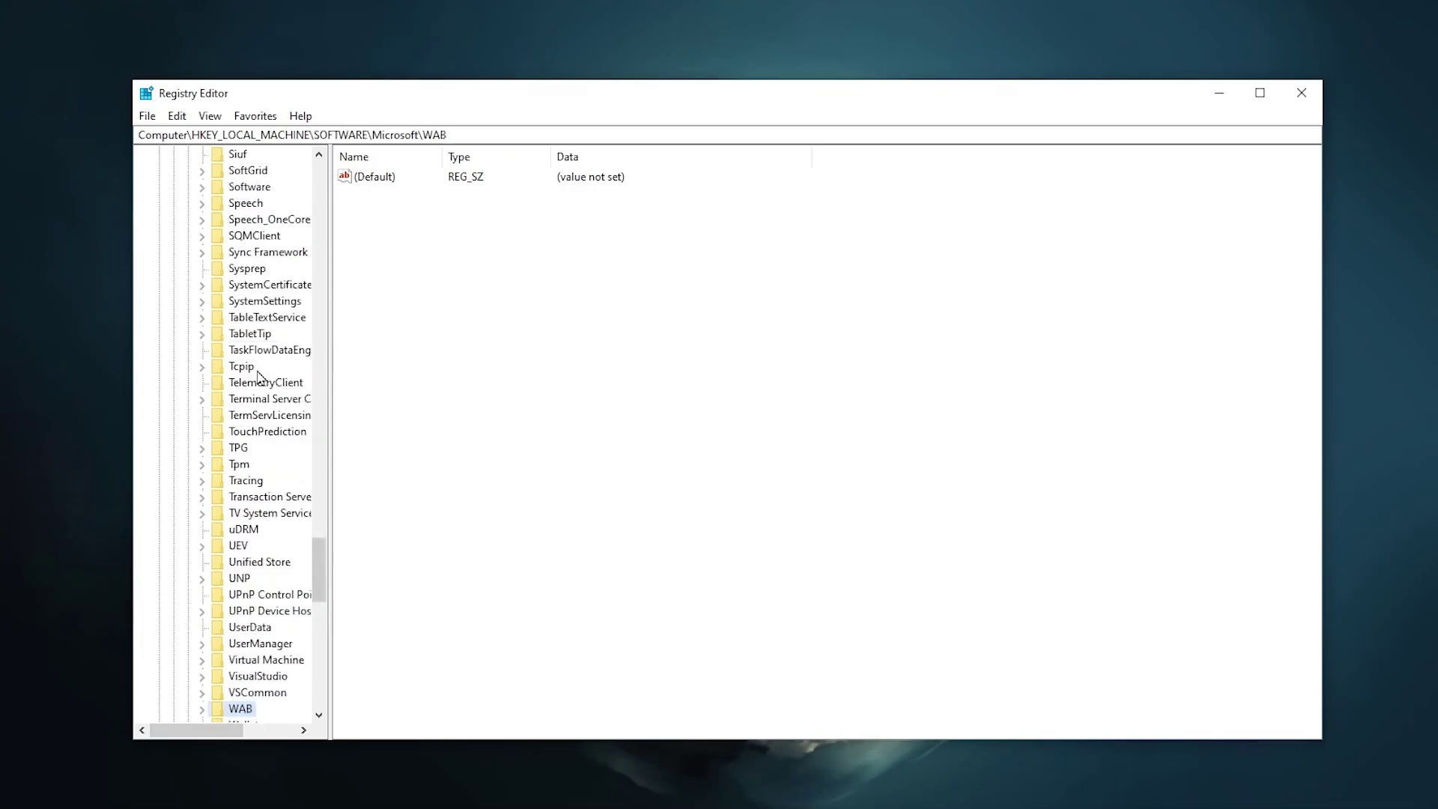
pyautogui.scroll(-7, 283, 597)
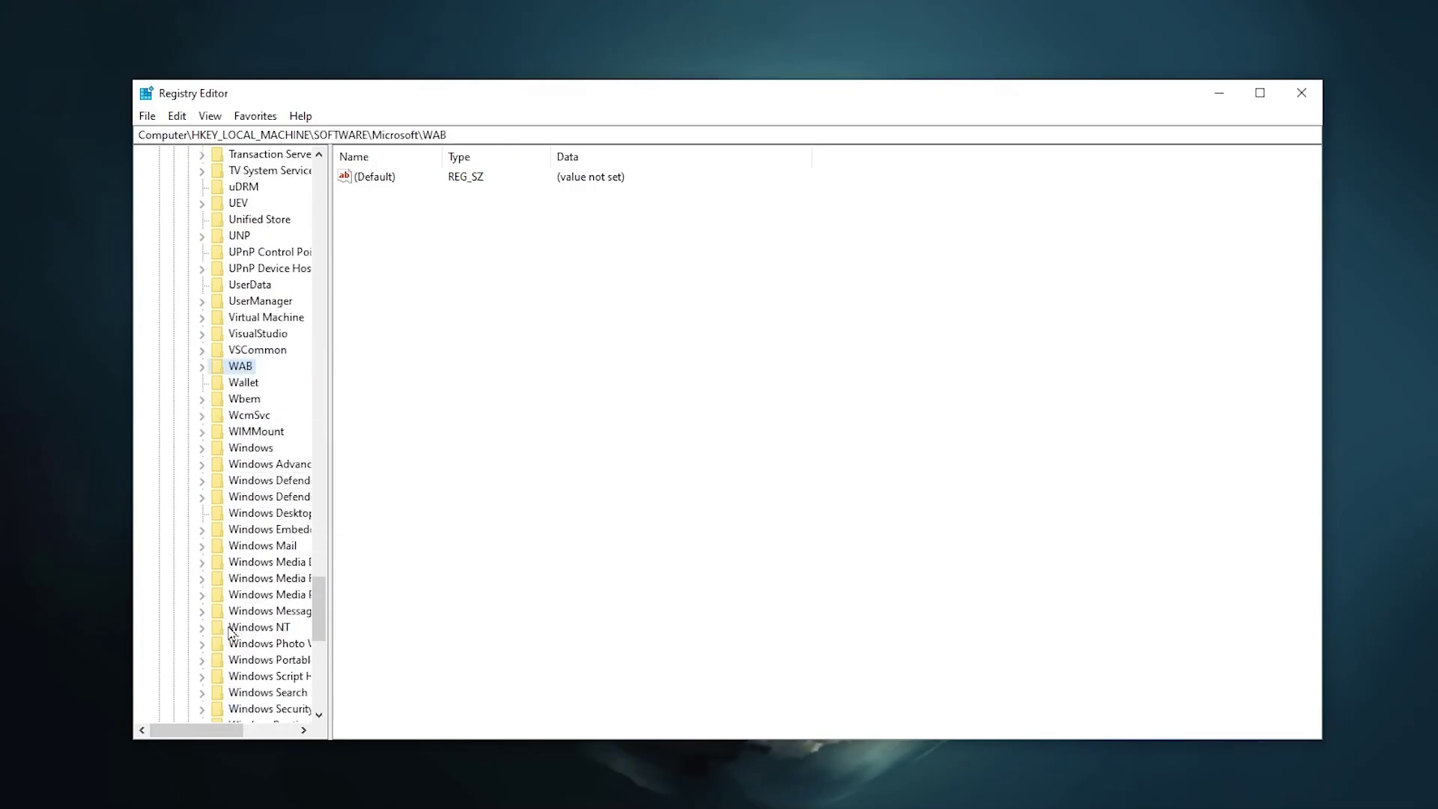
# Open Windows NT\CurrentVersion\Multimedia\SystemProfile, where SystemResponsiveness is 1
pyautogui.click(203, 630)
pyautogui.click(218, 646)
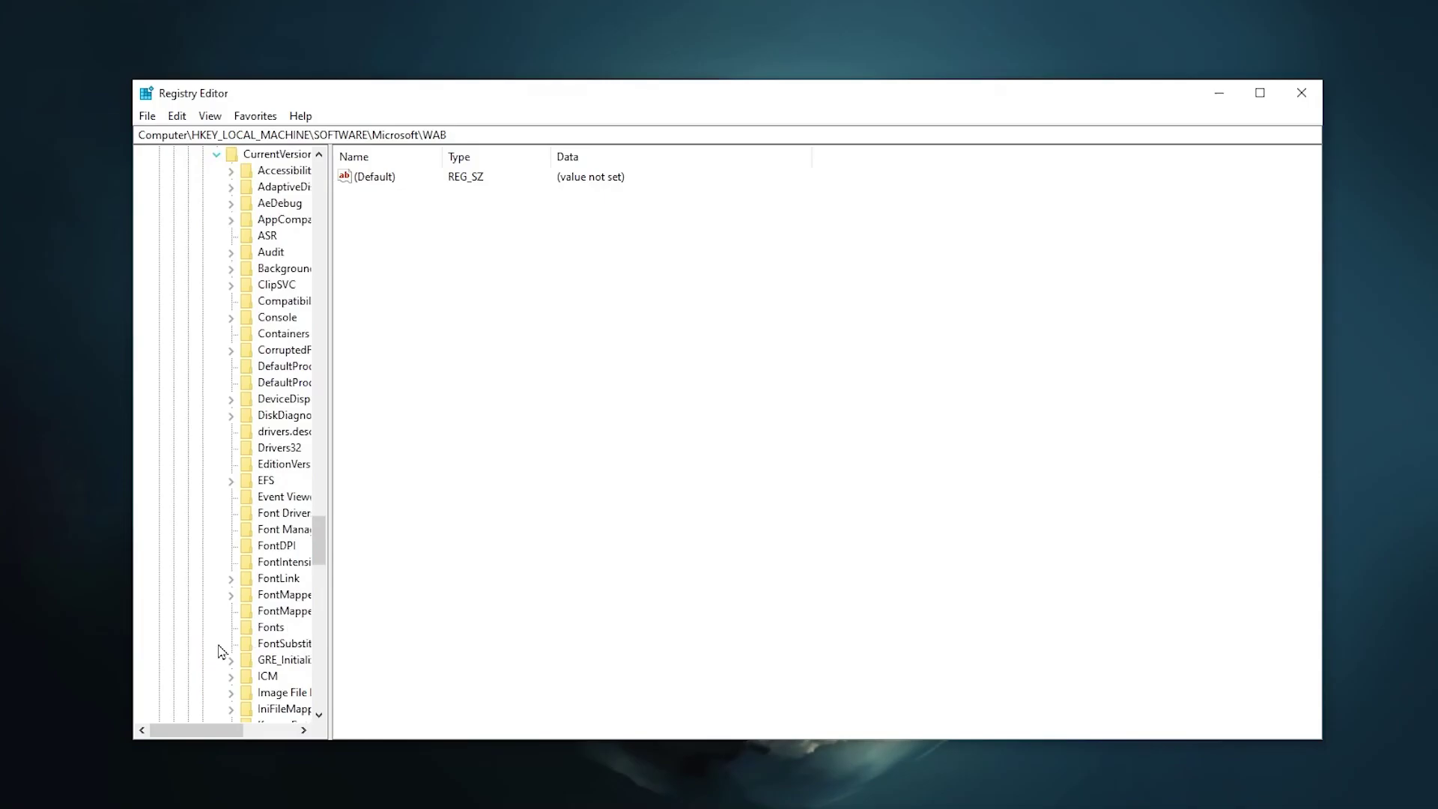
pyautogui.scroll(3, 225, 487)
pyautogui.click(281, 299)
pyautogui.press('m')
pyautogui.scroll(-2, 210, 479)
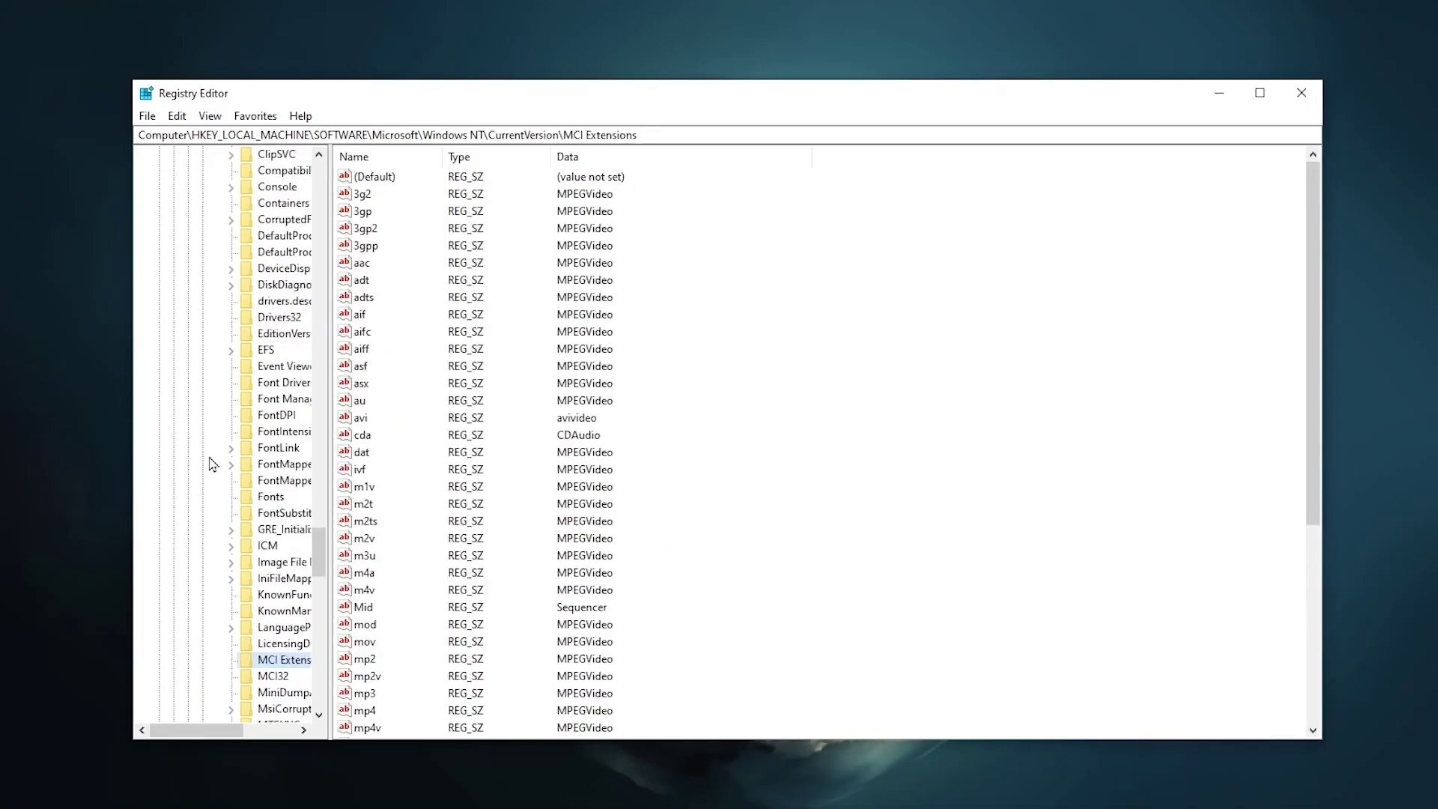
pyautogui.scroll(-2, 232, 562)
pyautogui.click(230, 594)
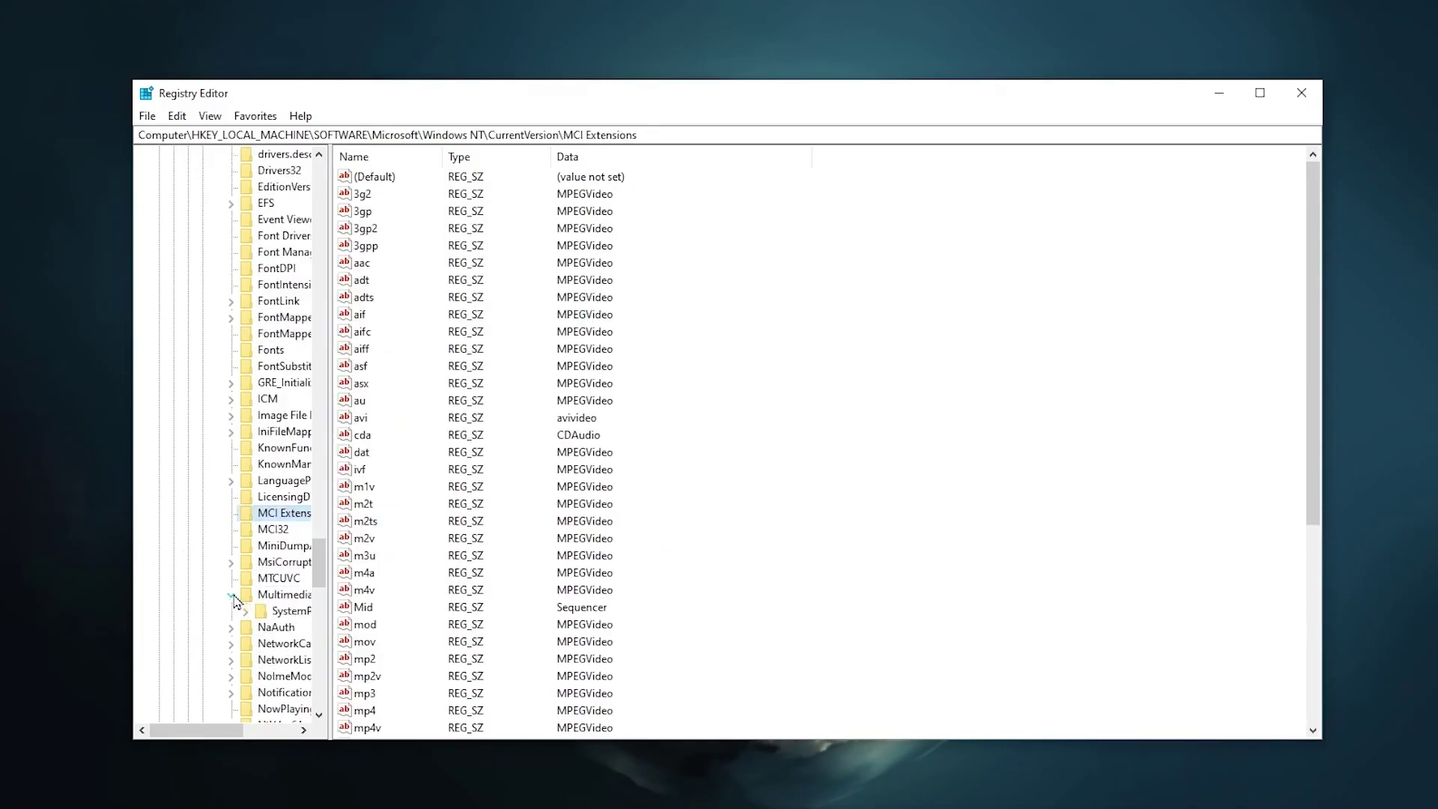
pyautogui.click(284, 613)
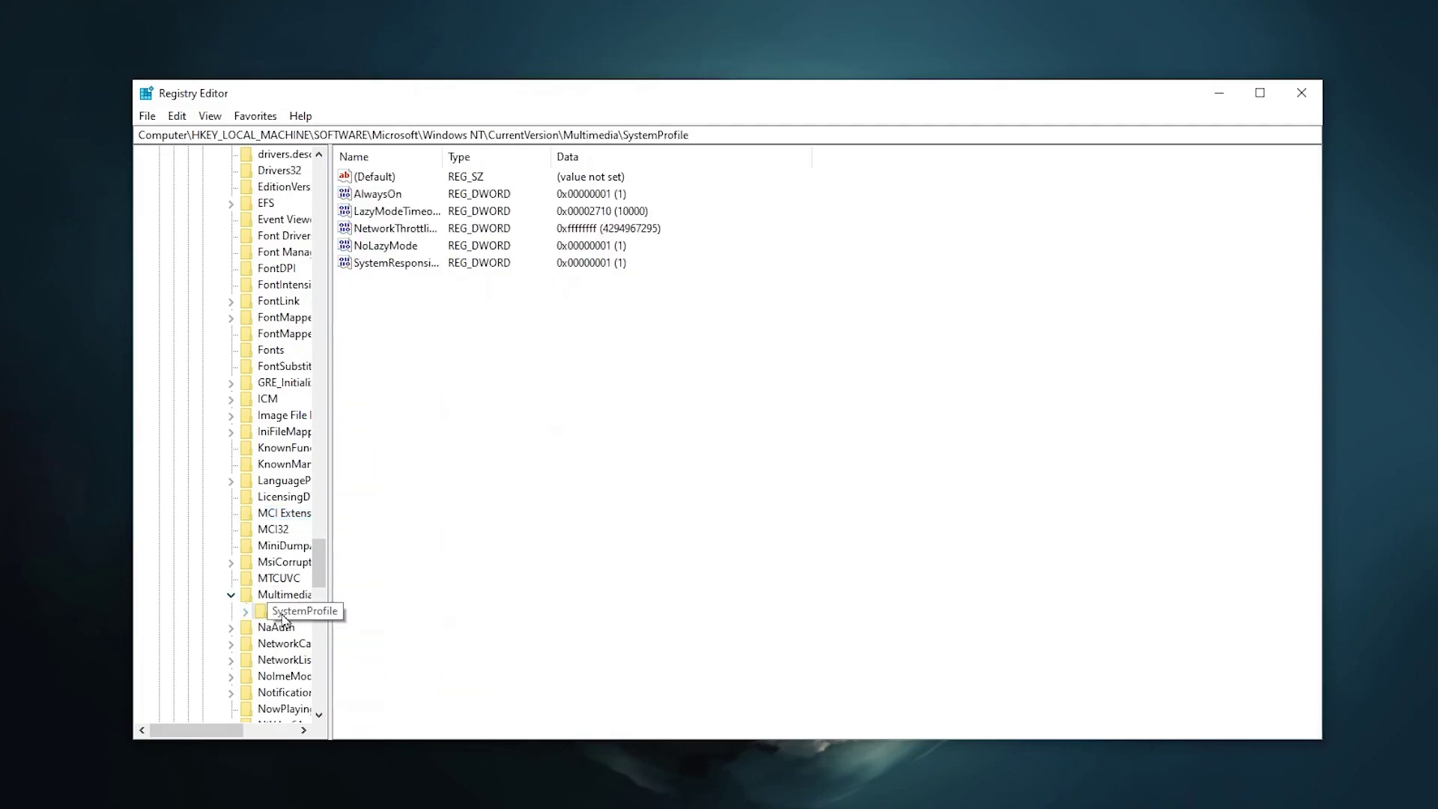
# Set SystemResponsiveness under Multimedia\SystemProfile to 00000000 and save it
pyautogui.click(361, 264)
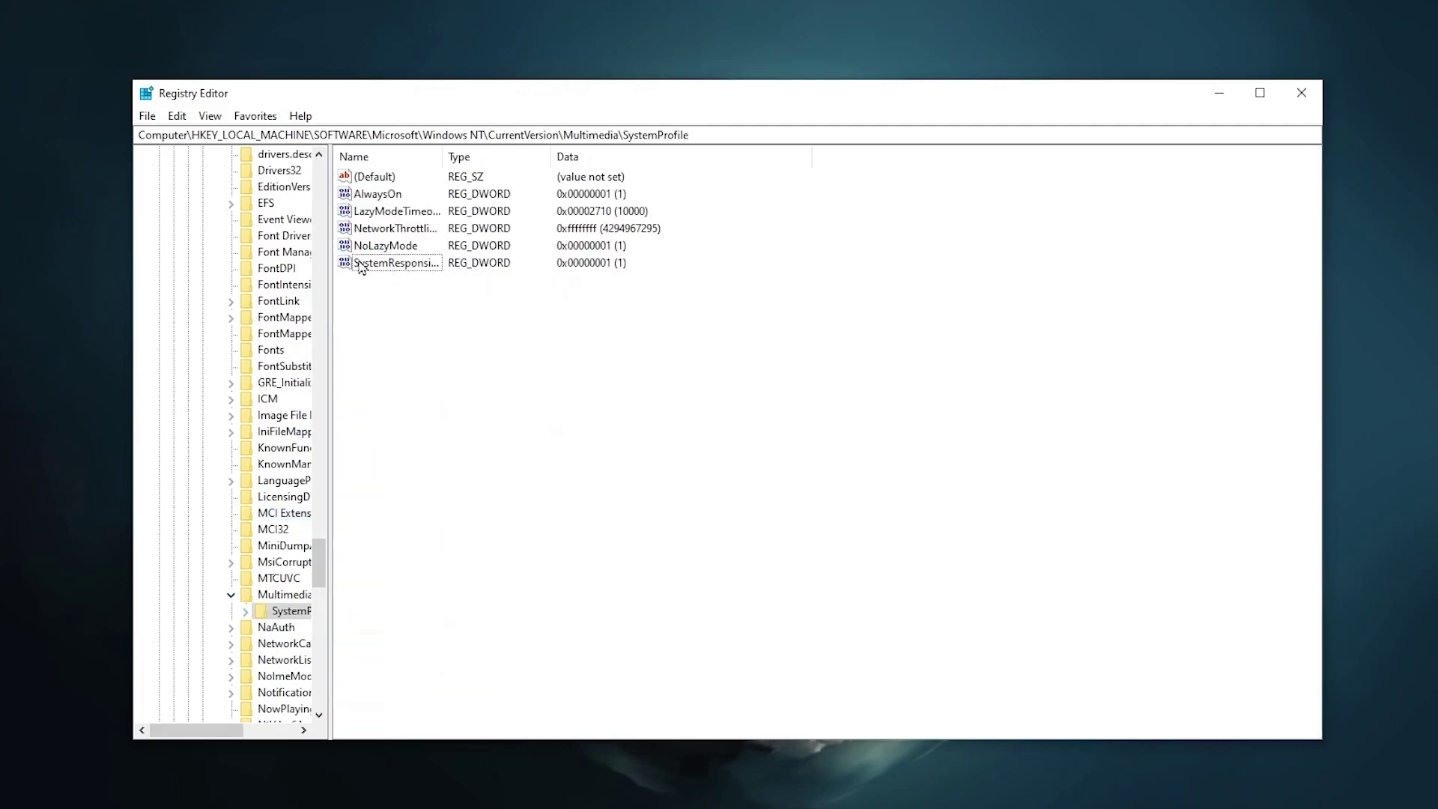
pyautogui.rightClick(370, 262)
pyautogui.click(414, 271)
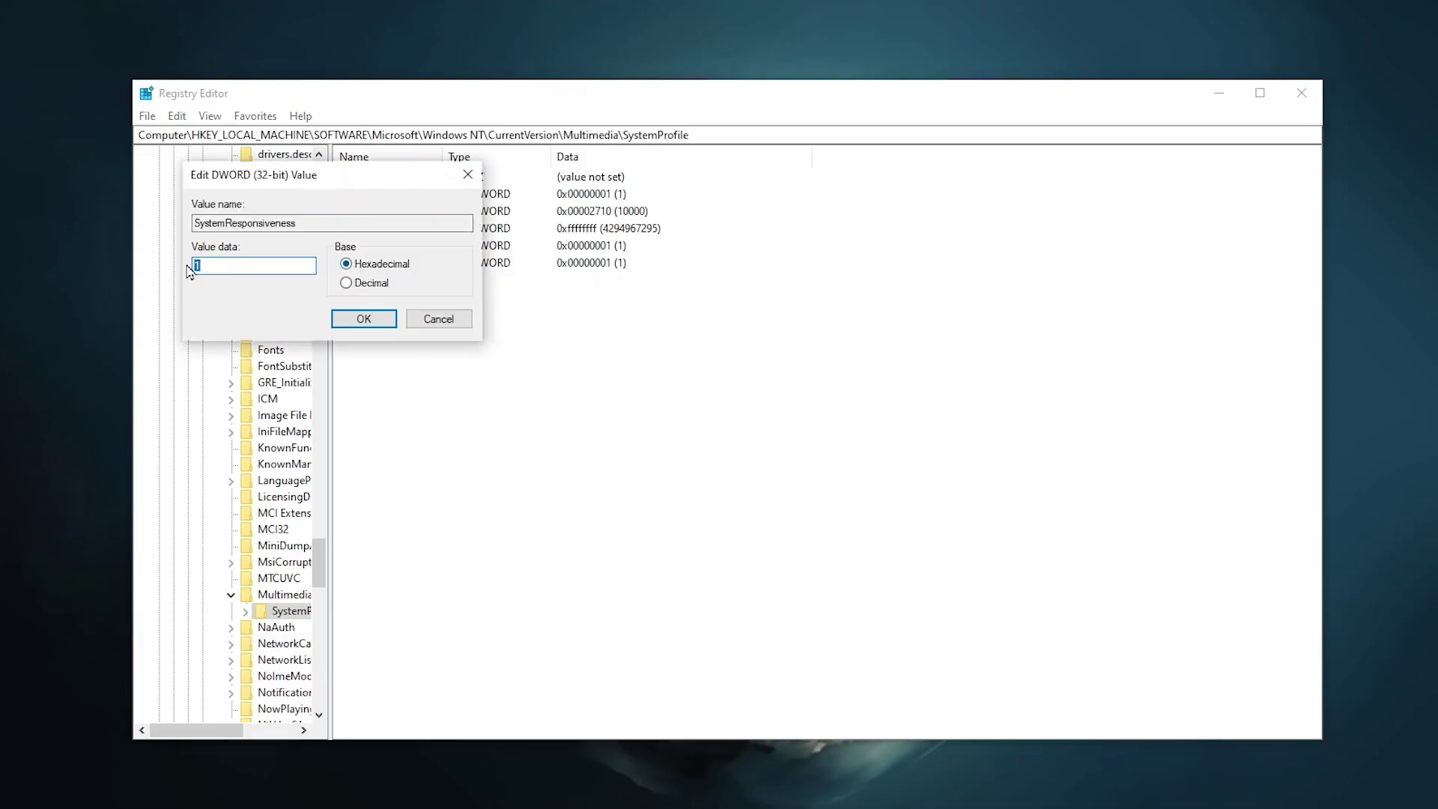
pyautogui.write('00000000')
pyautogui.click(362, 319)
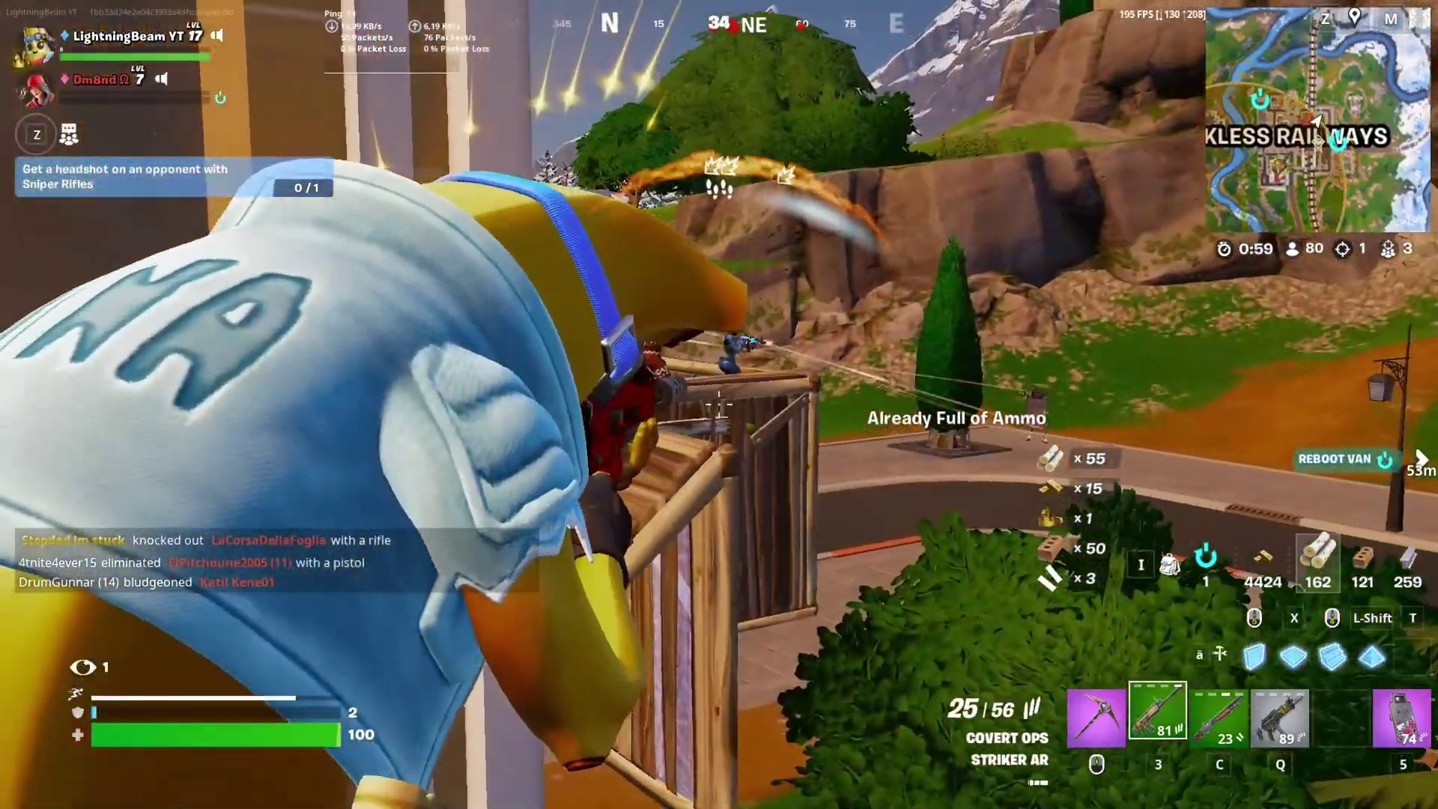
# Fire the Striker AR at the enemy on the wooden tower until eliminated
pyautogui.click(719, 404)
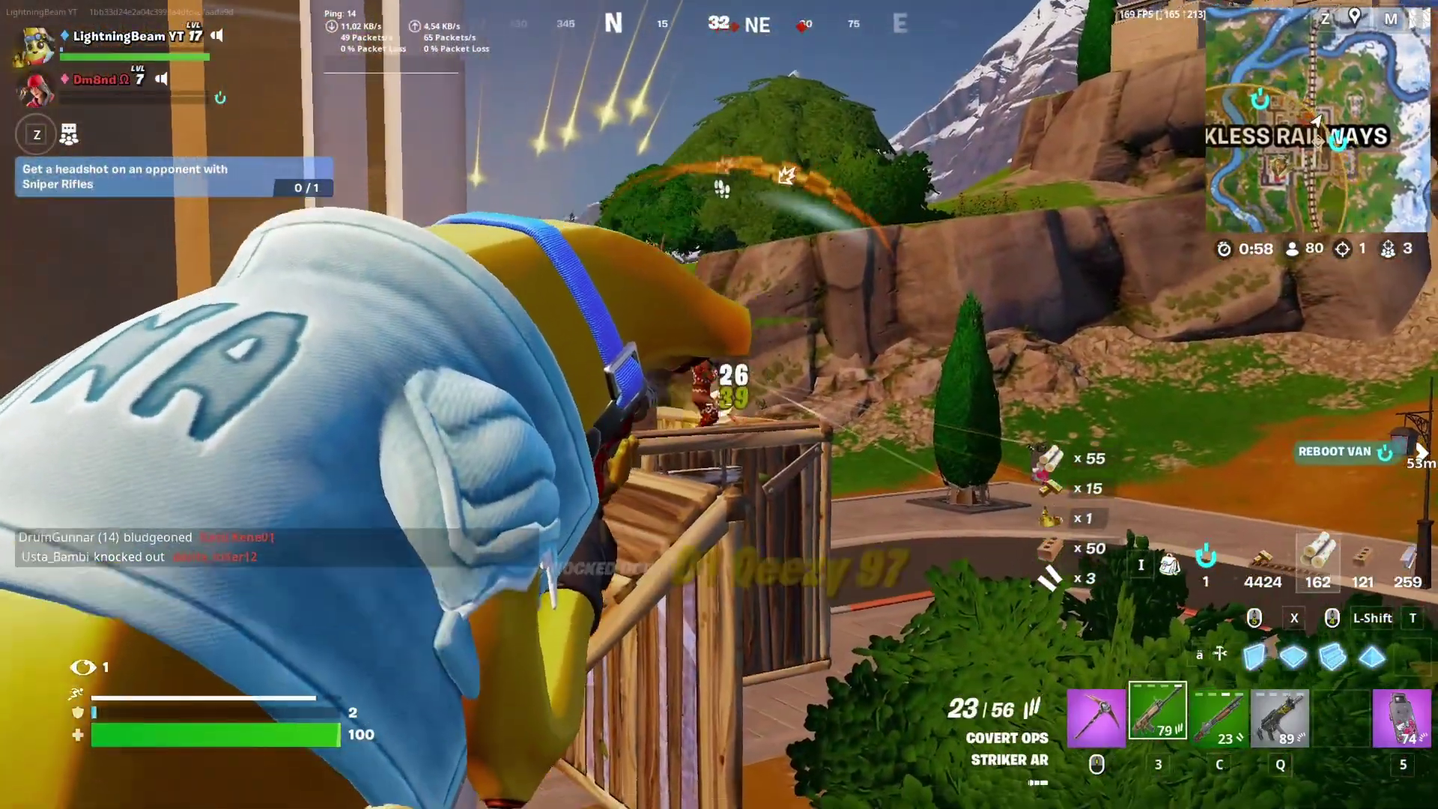
pyautogui.click(720, 405)
pyautogui.click(719, 405)
pyautogui.click(719, 405)
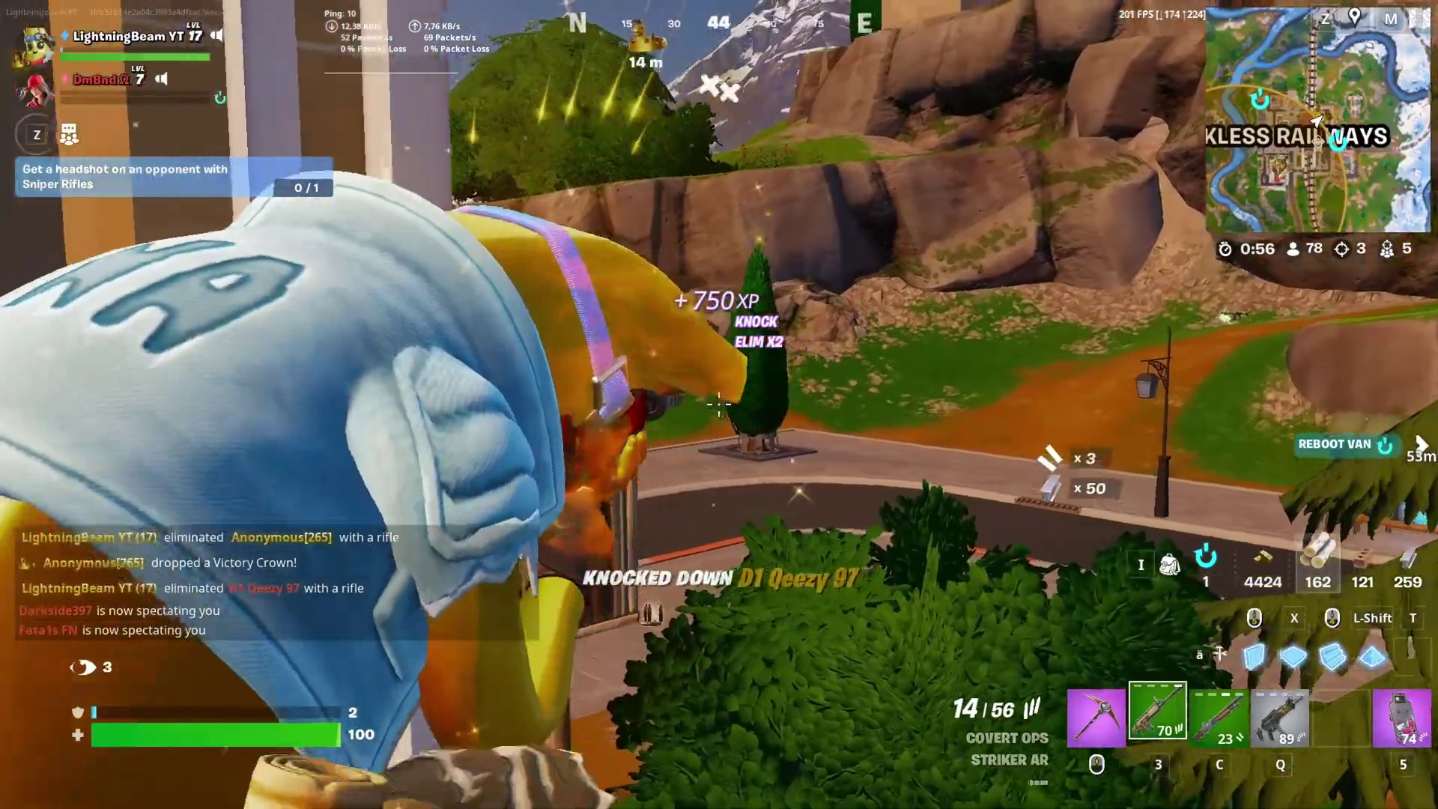
# Build wooden walls, a floor and a ramp to the right for cover
pyautogui.click(719, 404)
pyautogui.click(719, 404)
pyautogui.click(719, 405)
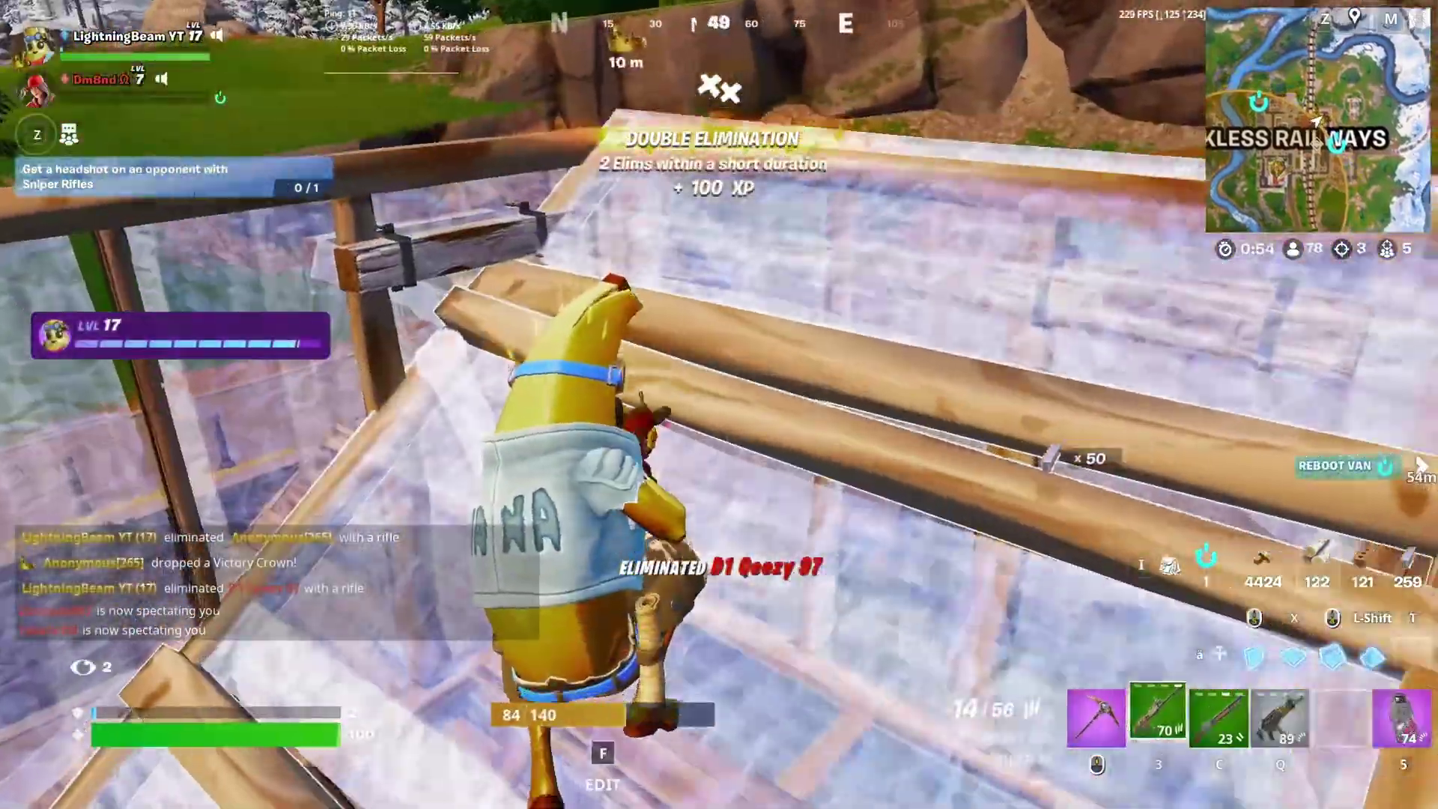
pyautogui.press('r')
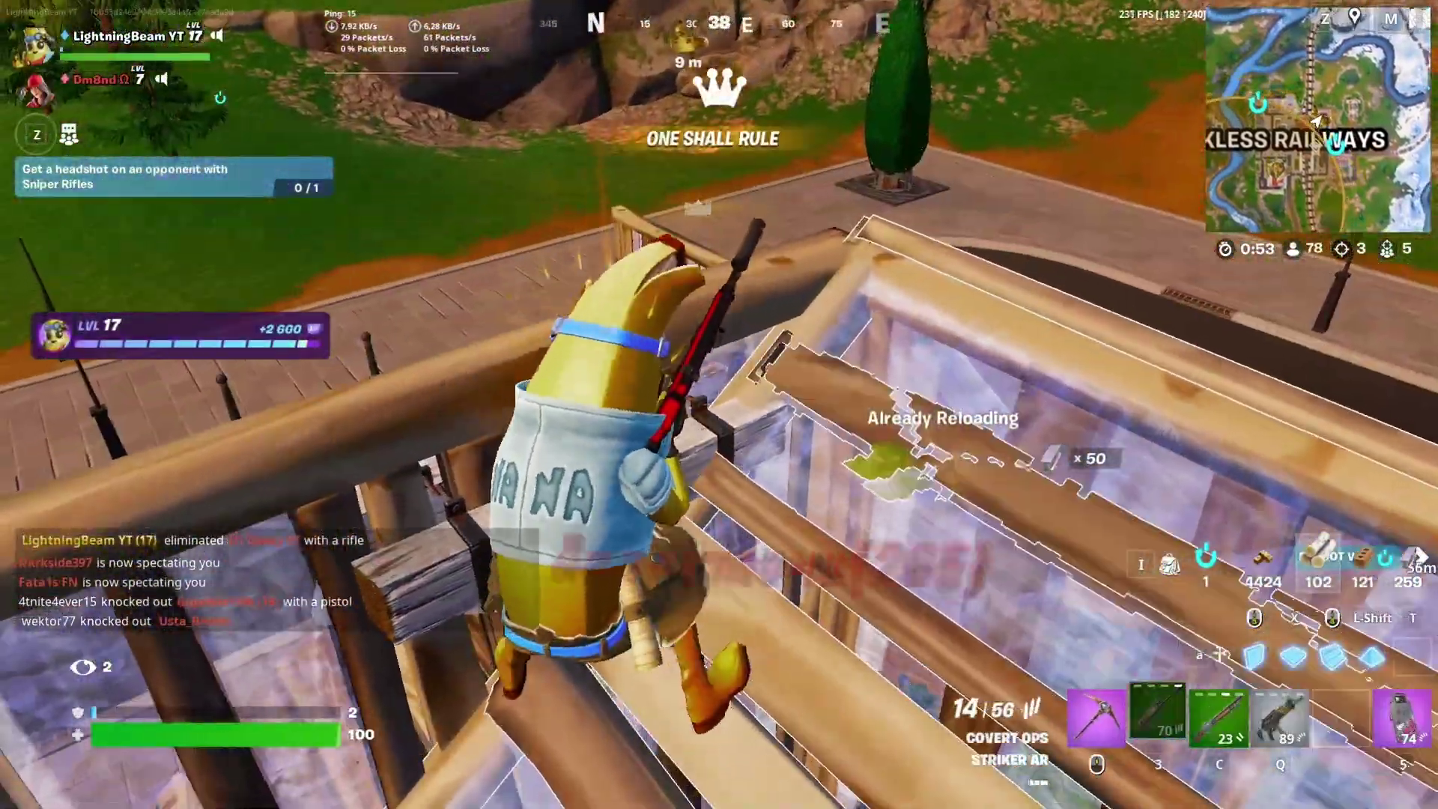
pyautogui.click(719, 405)
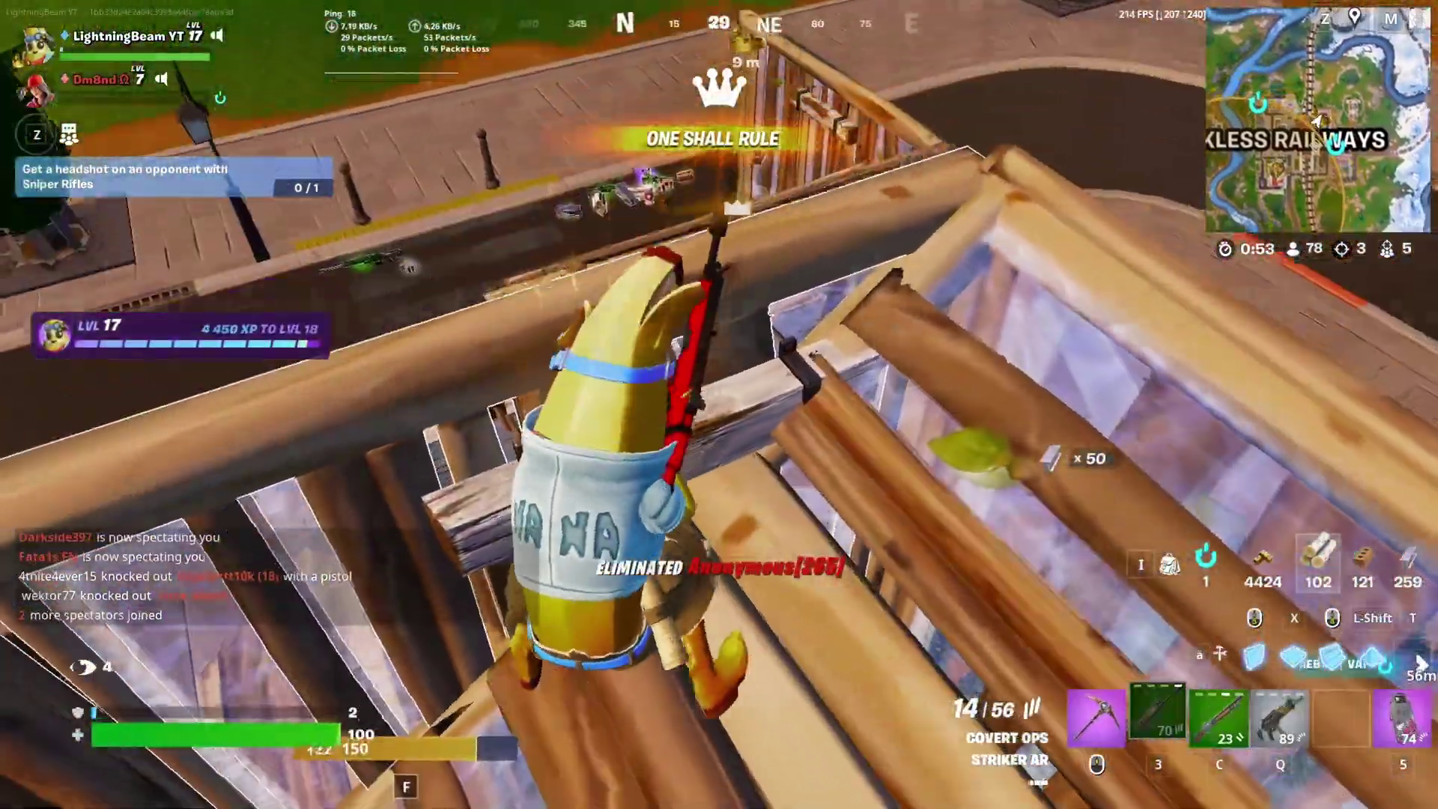